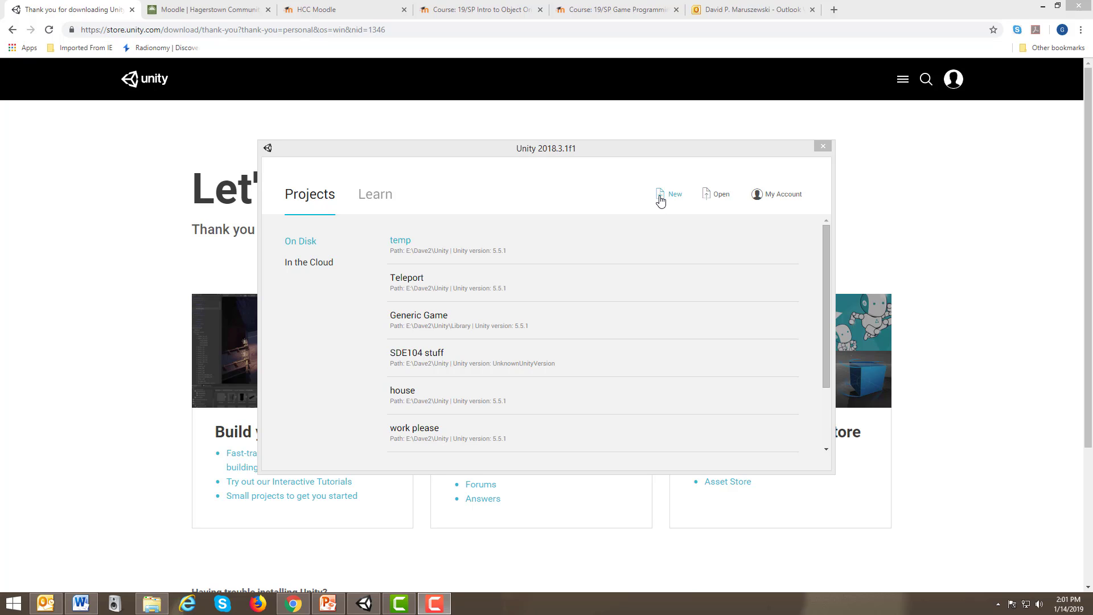
# Step: Create a new 3D project named "test" in the E:\Dave2\Unity folder
pyautogui.click(660, 197)
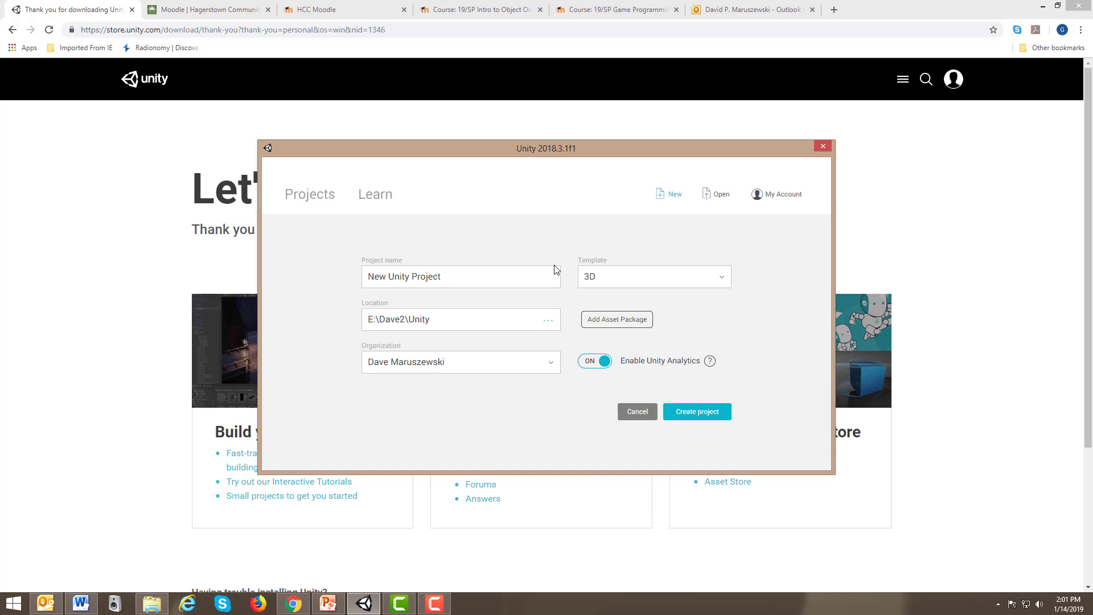
pyautogui.moveTo(459, 285); pyautogui.dragTo(358, 278)
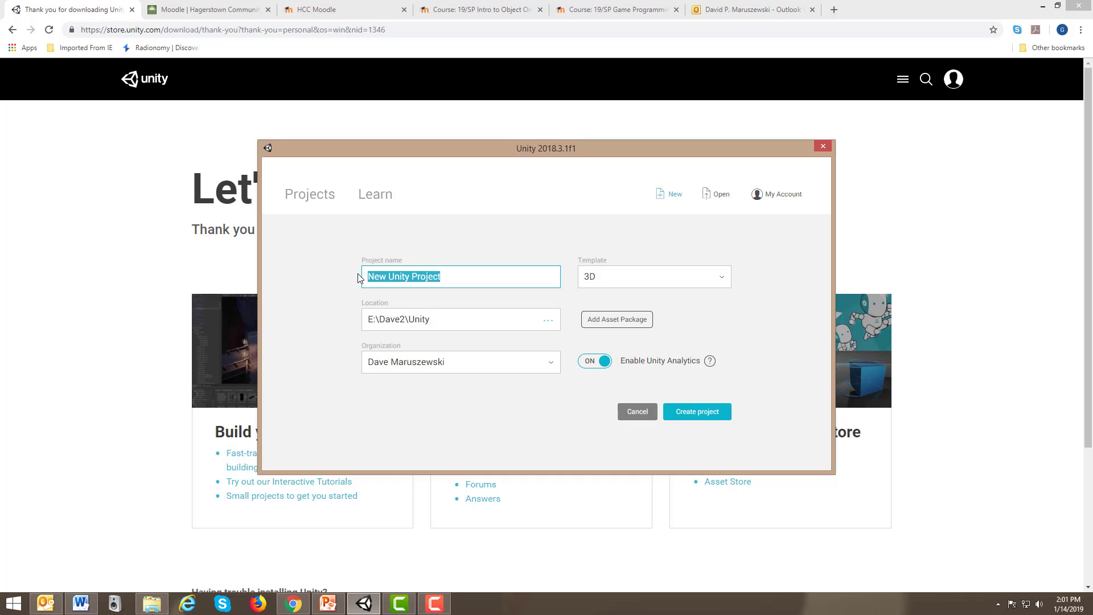
pyautogui.write('test')
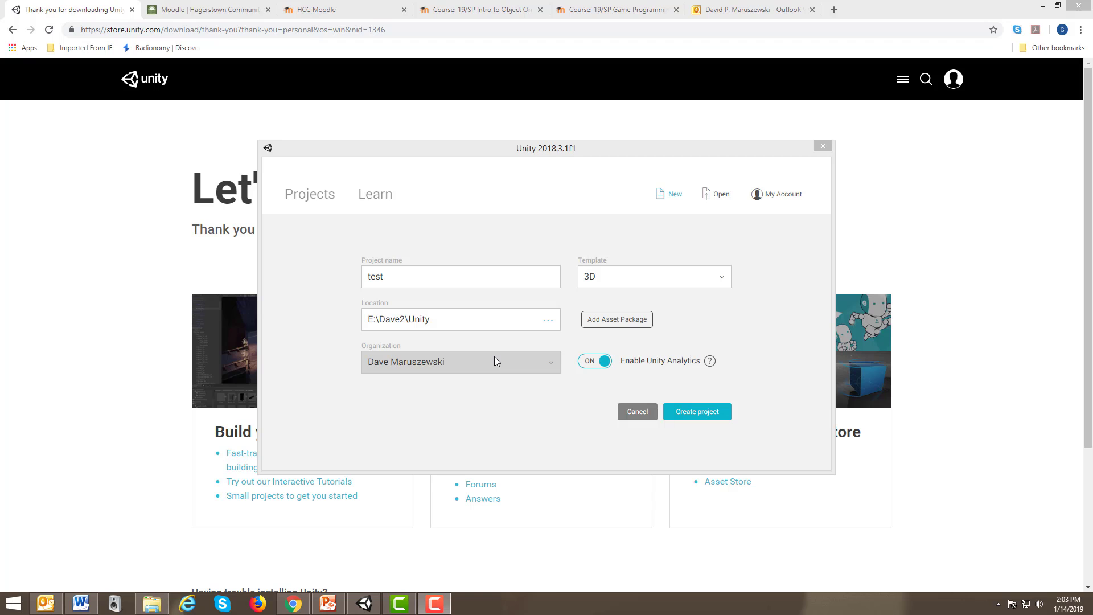
pyautogui.click(691, 418)
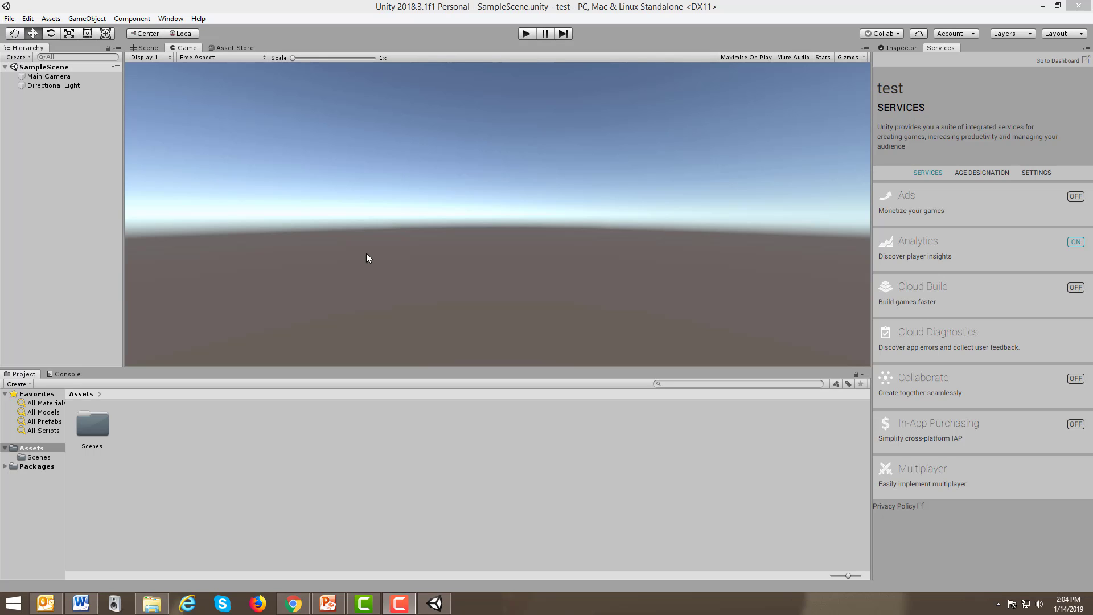
# Step: Compare the empty sample scene in the Scene view and the Game view, ending in the Scene view
pyautogui.click(152, 52)
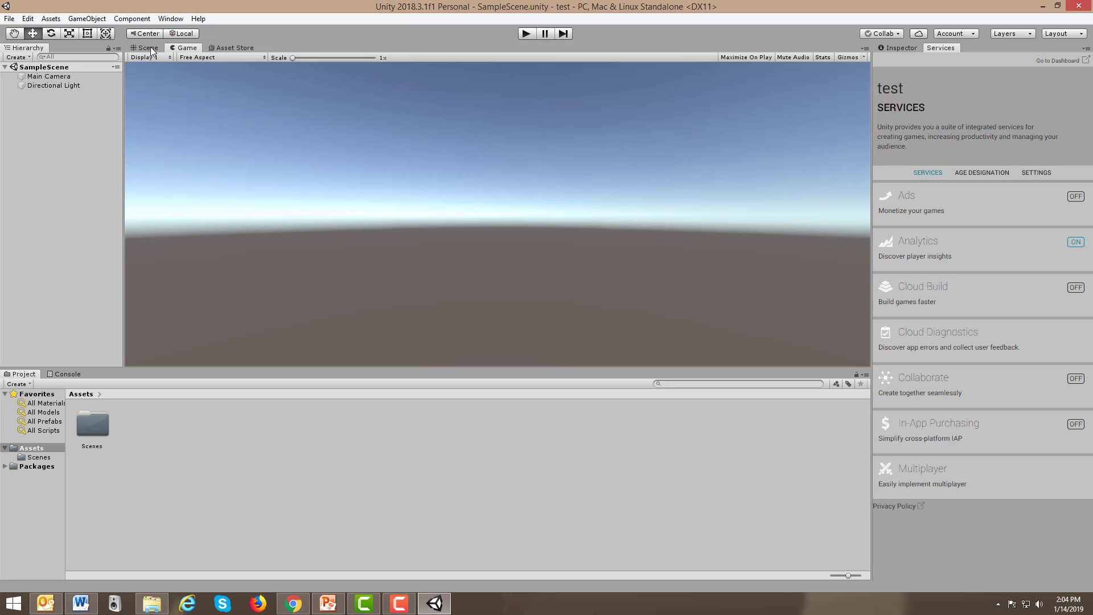
pyautogui.click(150, 48)
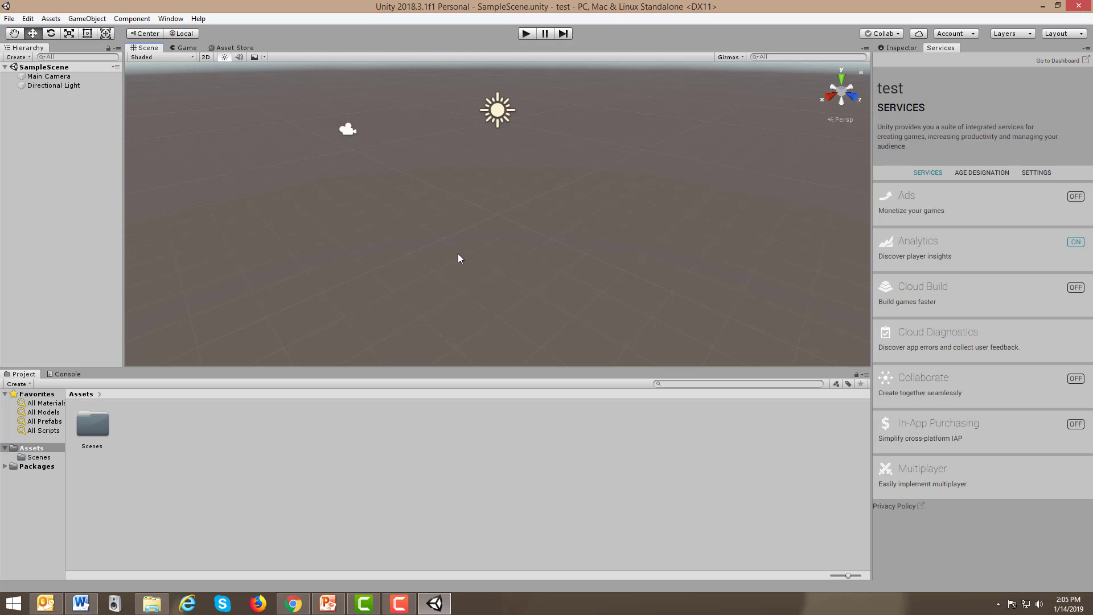
pyautogui.click(184, 47)
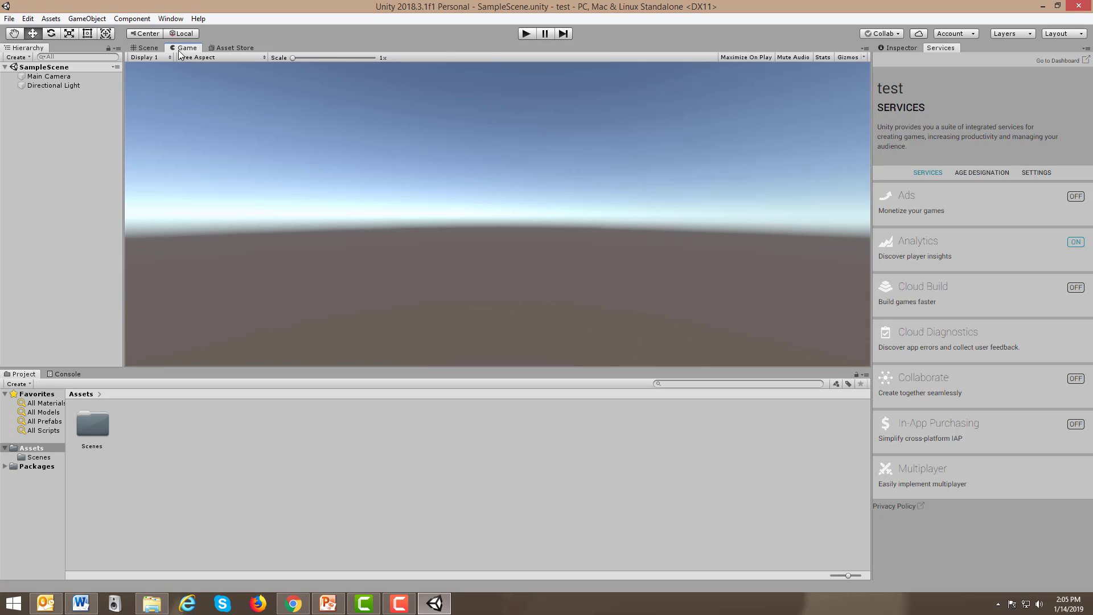
pyautogui.click(149, 49)
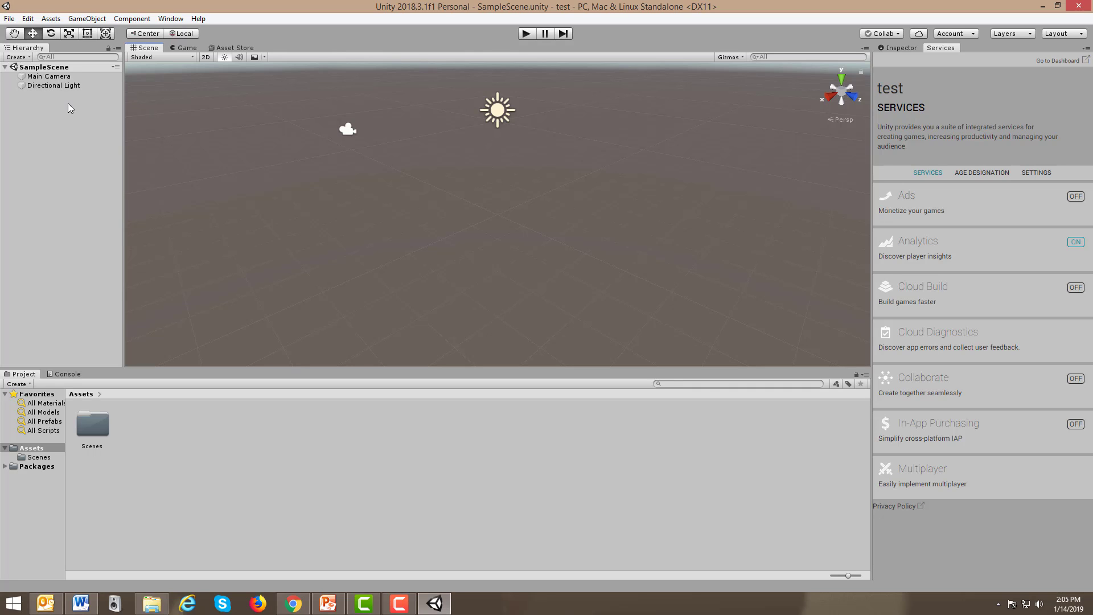
# Step: Add a Terrain 3D object to the sample scene
pyautogui.click(82, 20)
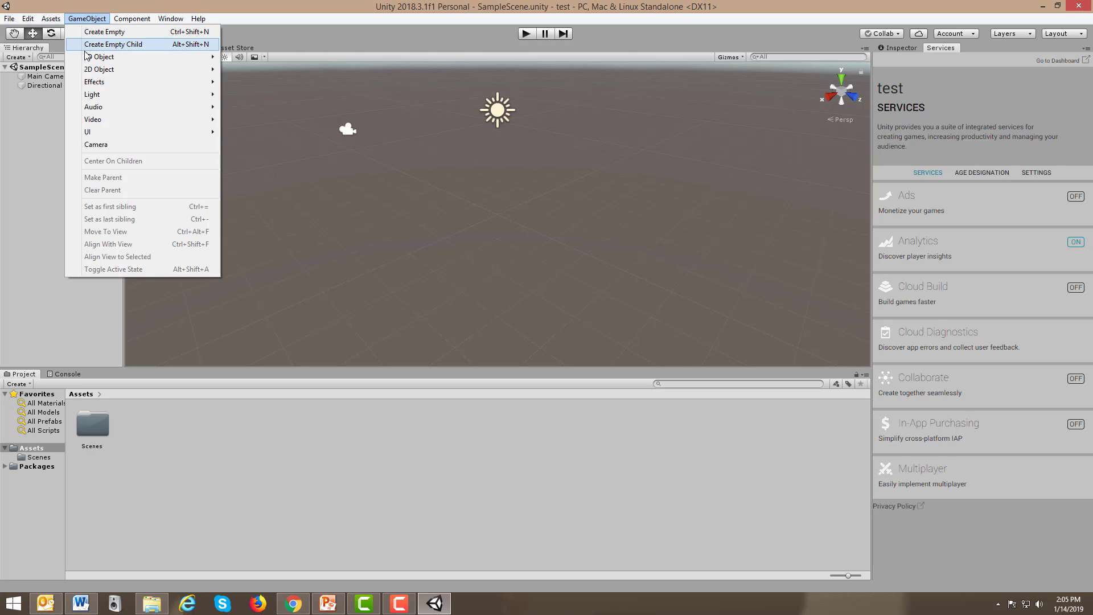
pyautogui.moveTo(89, 58)
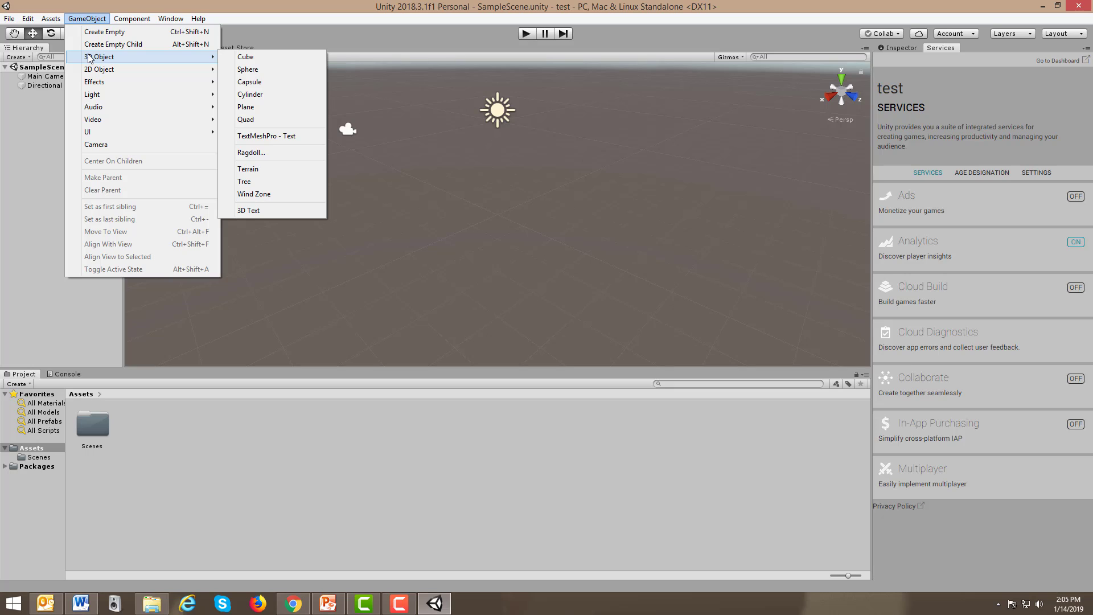
pyautogui.click(262, 169)
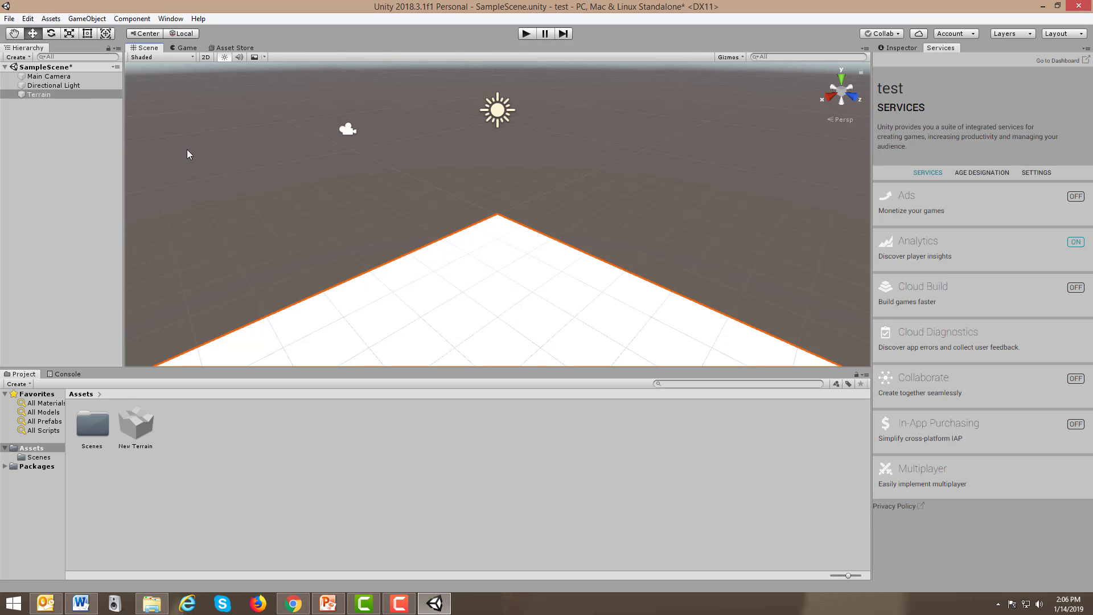
# Step: Examine the new terrain in the Game view and from several distances and angles in the Scene view
pyautogui.click(184, 48)
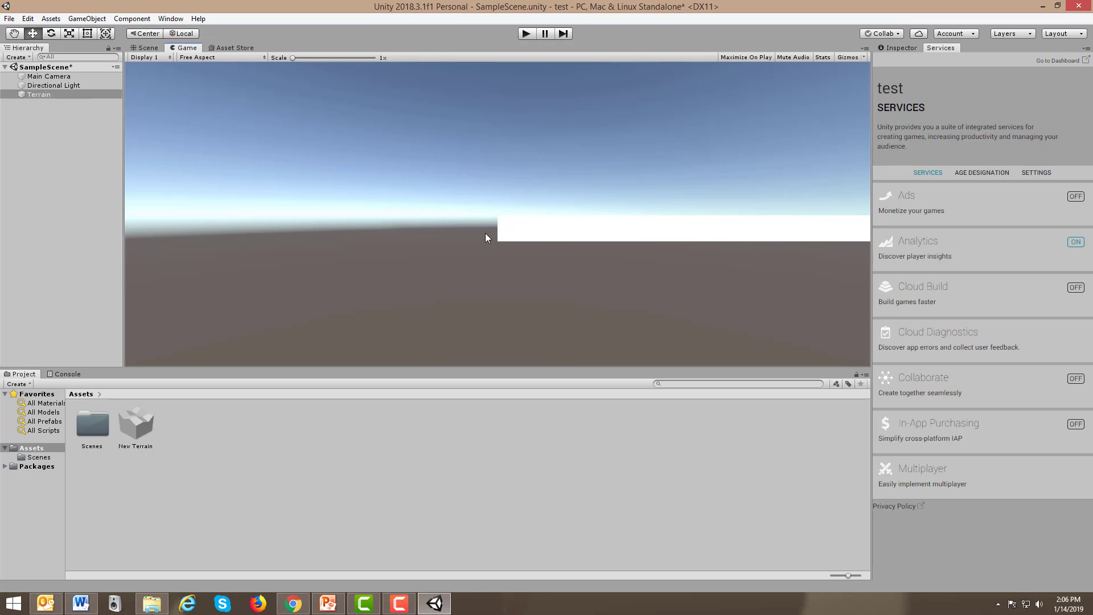
pyautogui.click(148, 48)
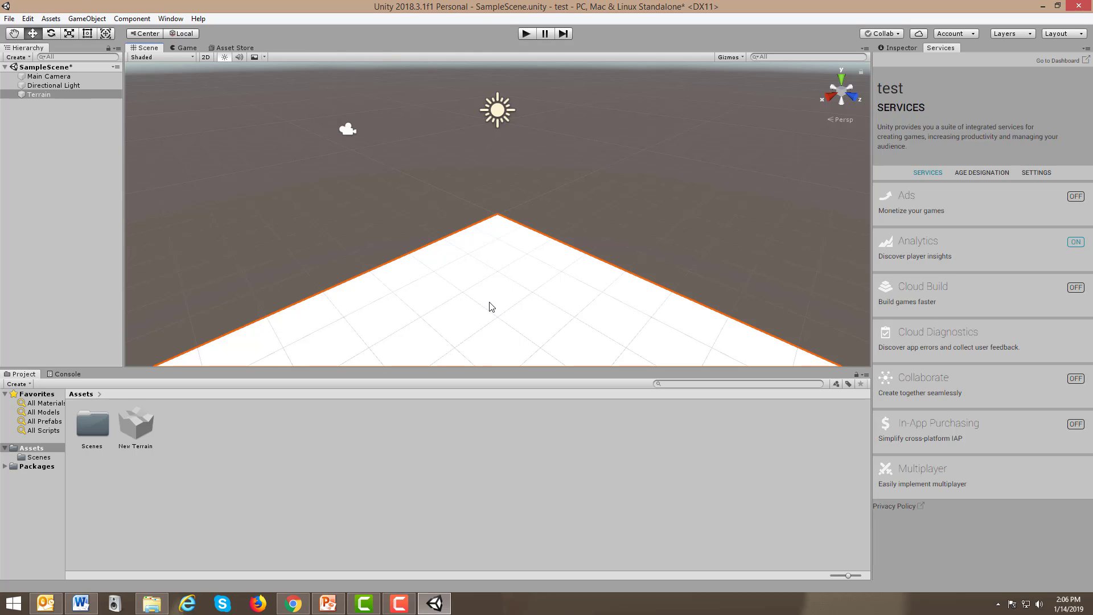
pyautogui.press('q')
pyautogui.moveTo(493, 306); pyautogui.dragTo(487, 203)
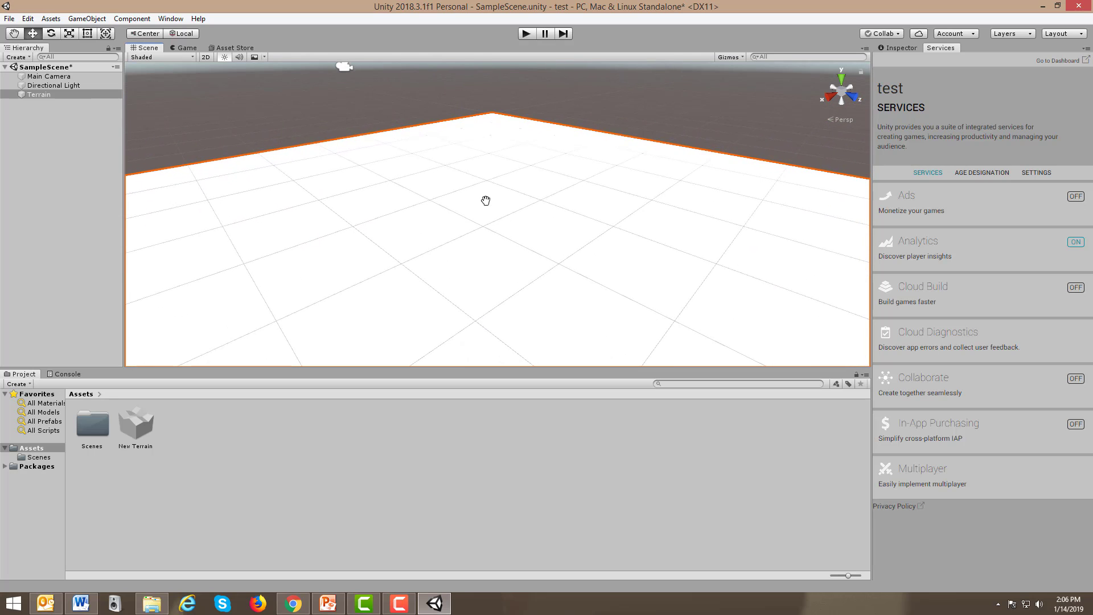
pyautogui.scroll(-1, 488, 206)
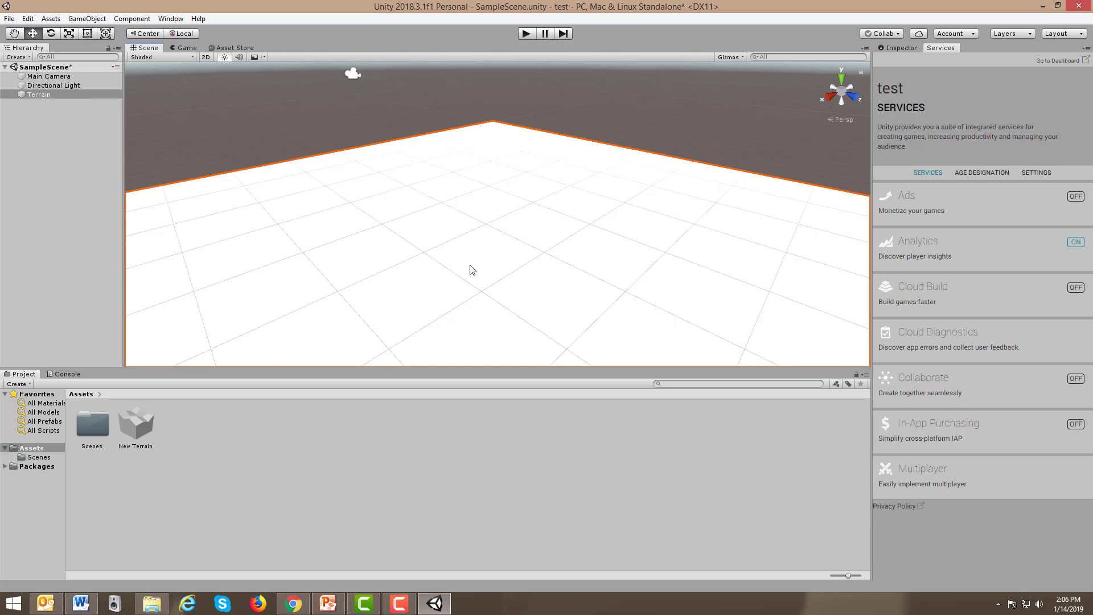
pyautogui.scroll(-3, 472, 269)
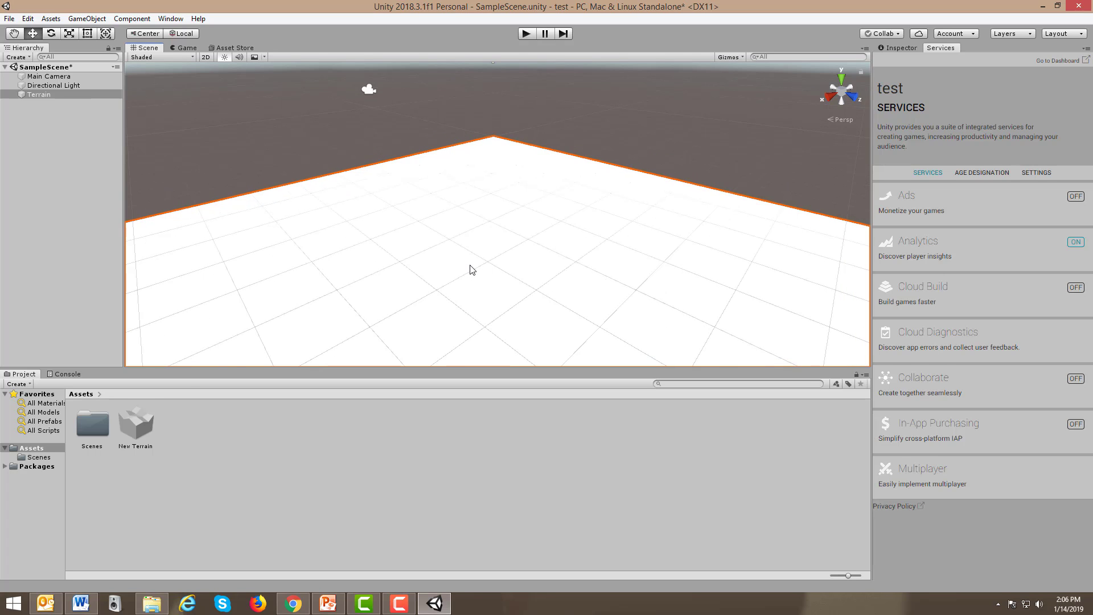
pyautogui.scroll(-3, 472, 269)
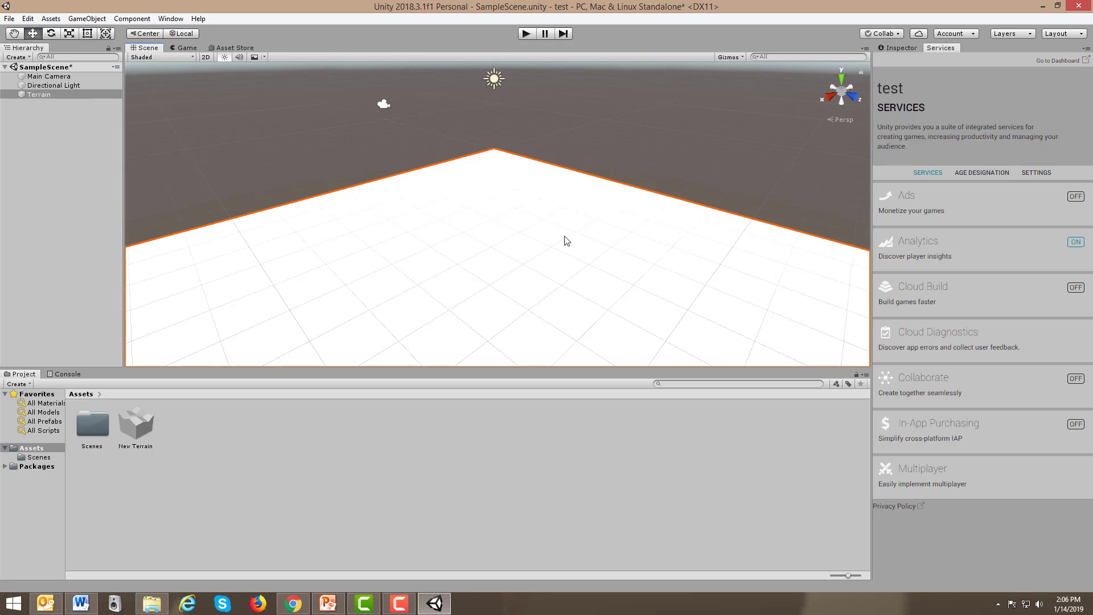
pyautogui.press('alt')
pyautogui.keyDown('alt'); pyautogui.moveTo(566, 241); pyautogui.dragTo(560, 210); pyautogui.keyUp('alt')
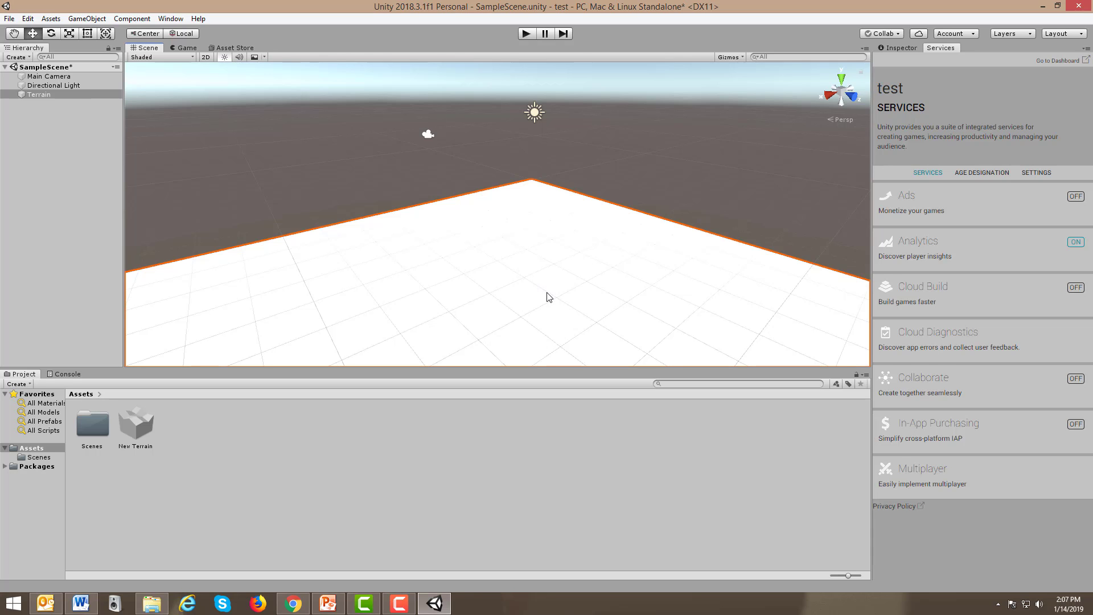
pyautogui.moveTo(553, 280); pyautogui.dragTo(563, 322, button='right')
pyautogui.click(542, 318)
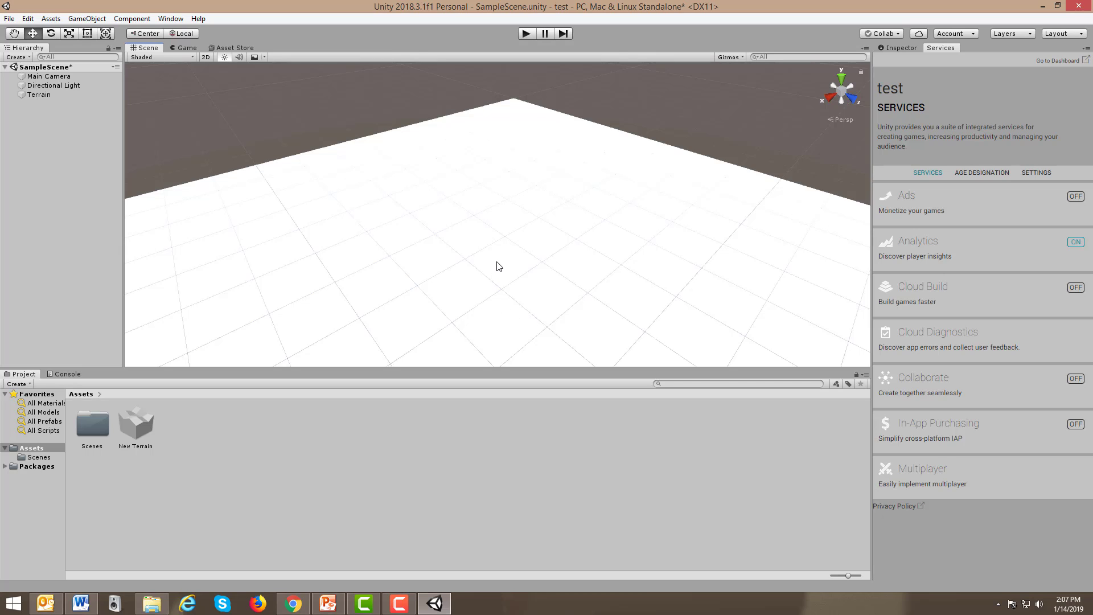
pyautogui.click(176, 49)
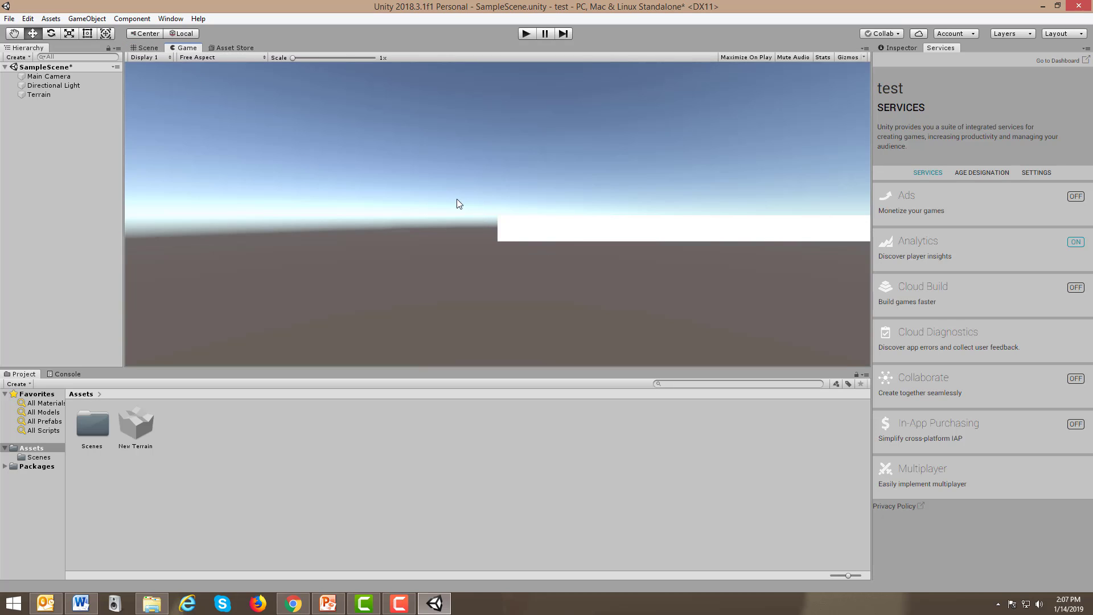
pyautogui.click(146, 48)
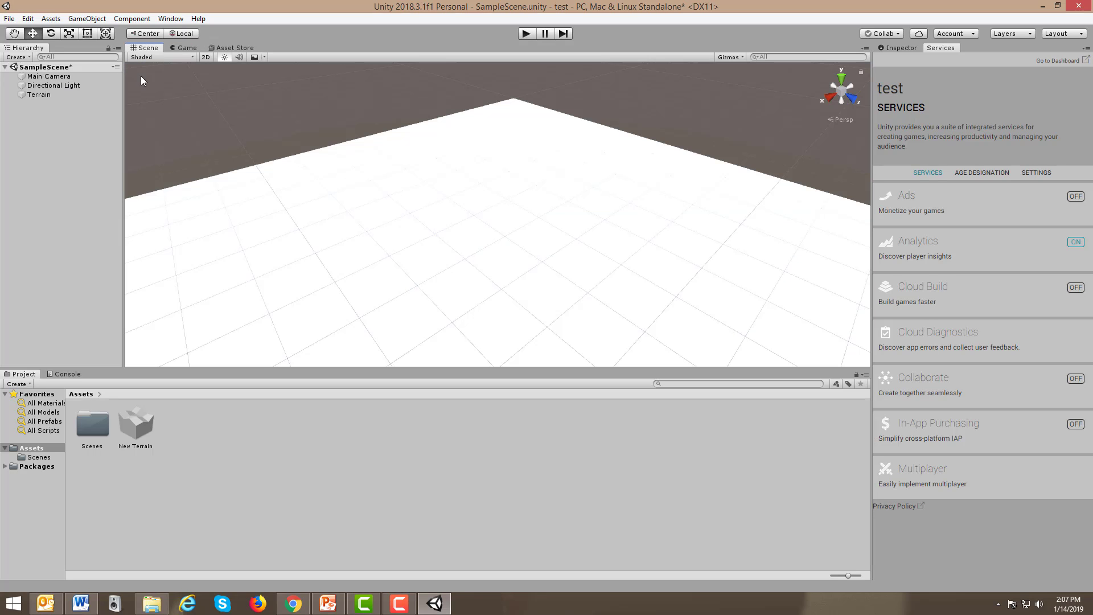
# Step: Move the Main Camera along its X and Z axes until it sits over the terrain
pyautogui.doubleClick(47, 77)
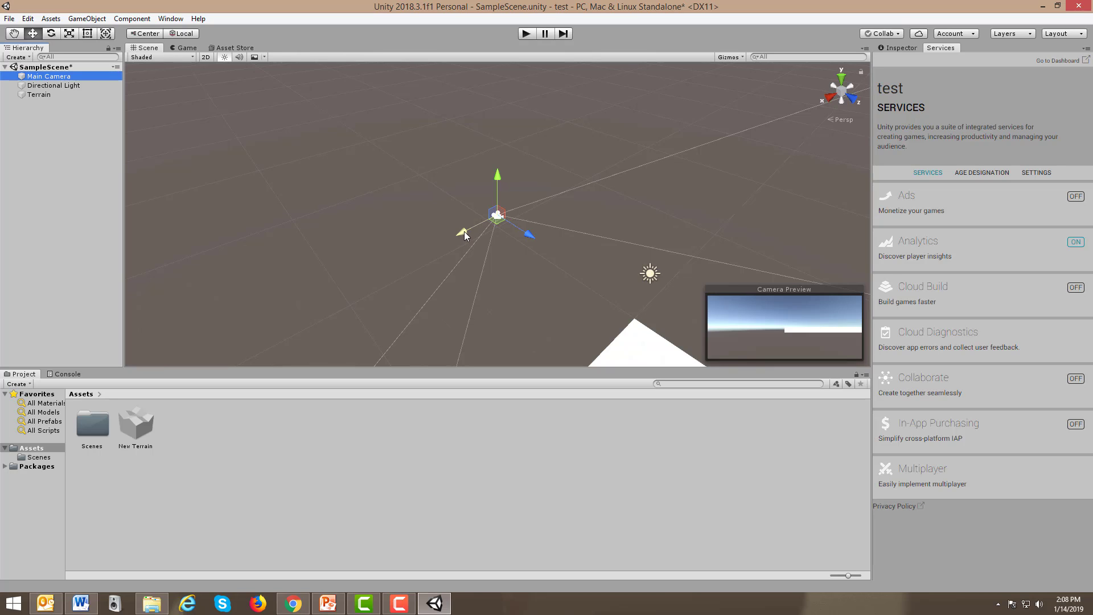
pyautogui.moveTo(465, 234); pyautogui.dragTo(448, 250)
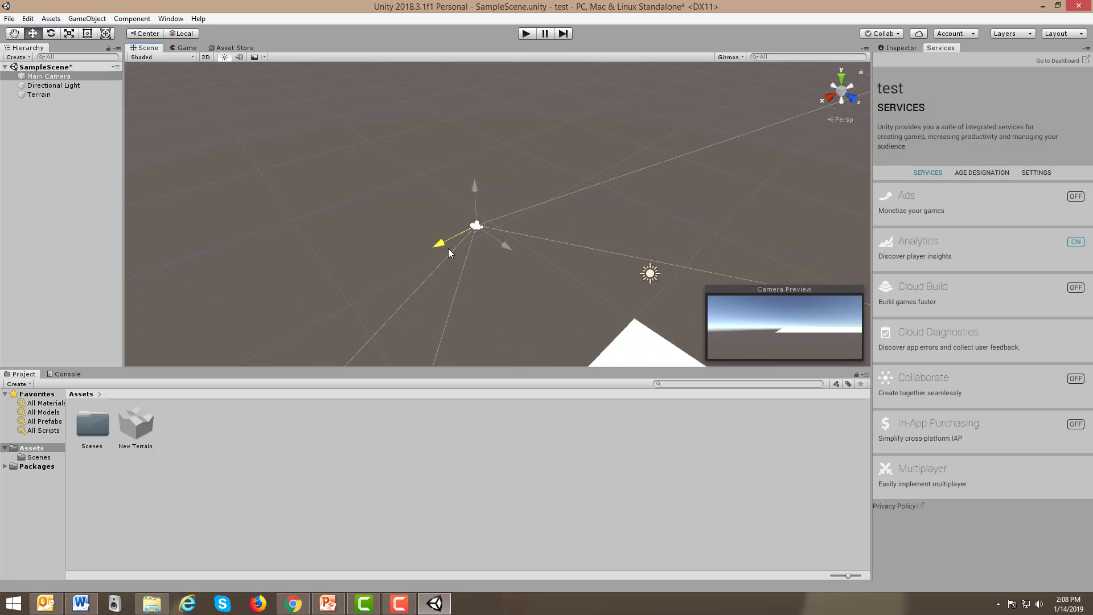
pyautogui.moveTo(504, 245); pyautogui.dragTo(599, 329)
pyautogui.moveTo(589, 309); pyautogui.dragTo(508, 160, button='middle')
pyautogui.moveTo(545, 124); pyautogui.dragTo(680, 239)
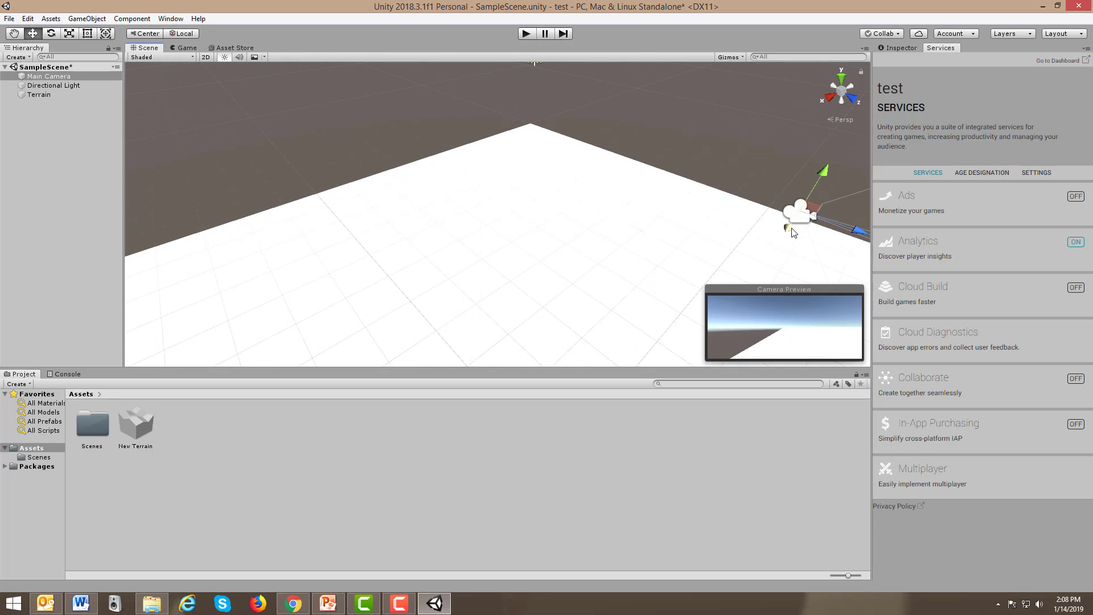
pyautogui.moveTo(793, 232); pyautogui.dragTo(602, 323)
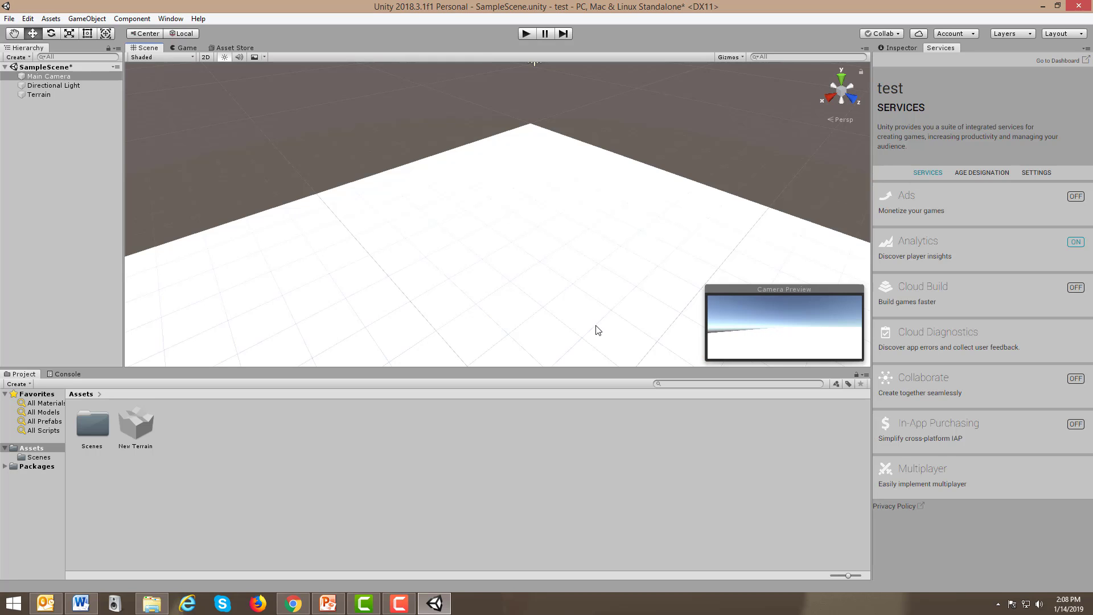
# Step: Shift the Main Camera sideways along its X axis and raise it well above the terrain
pyautogui.scroll(-6, 598, 330)
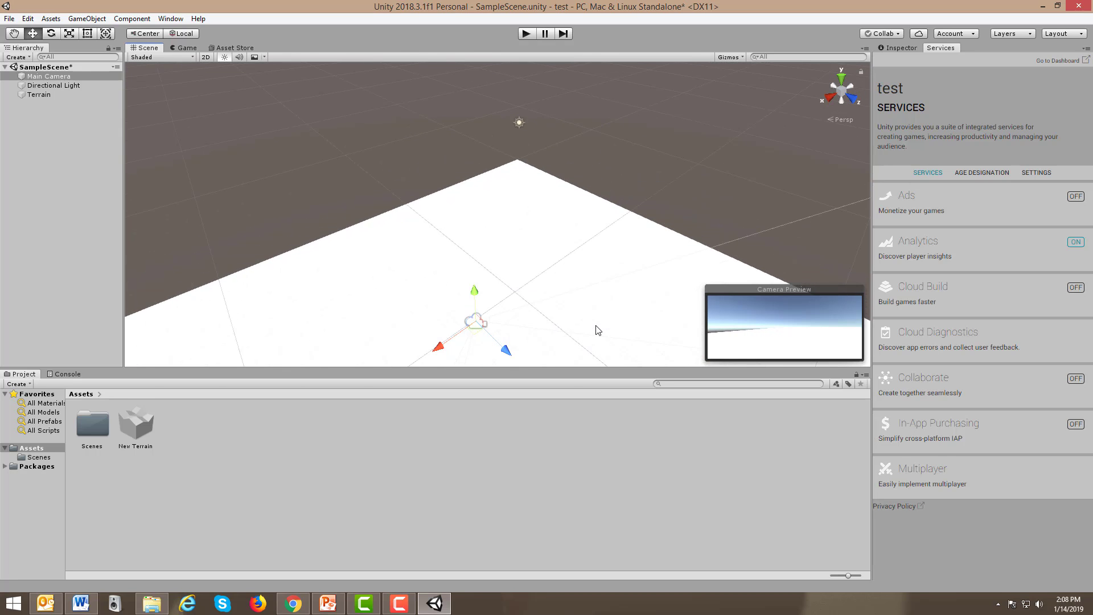
pyautogui.scroll(-2, 598, 331)
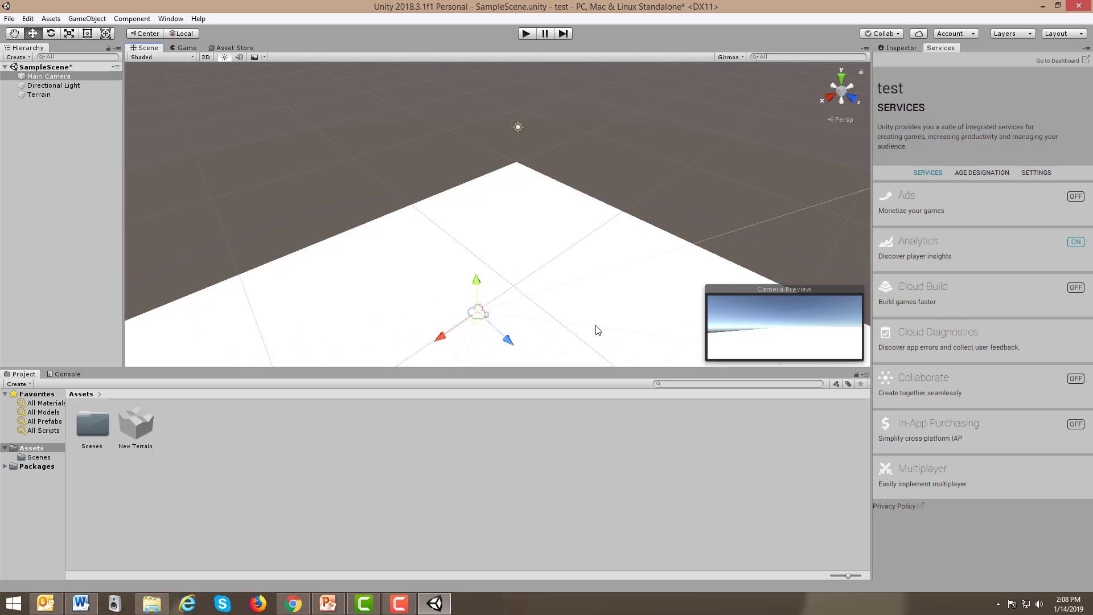
pyautogui.scroll(2, 598, 330)
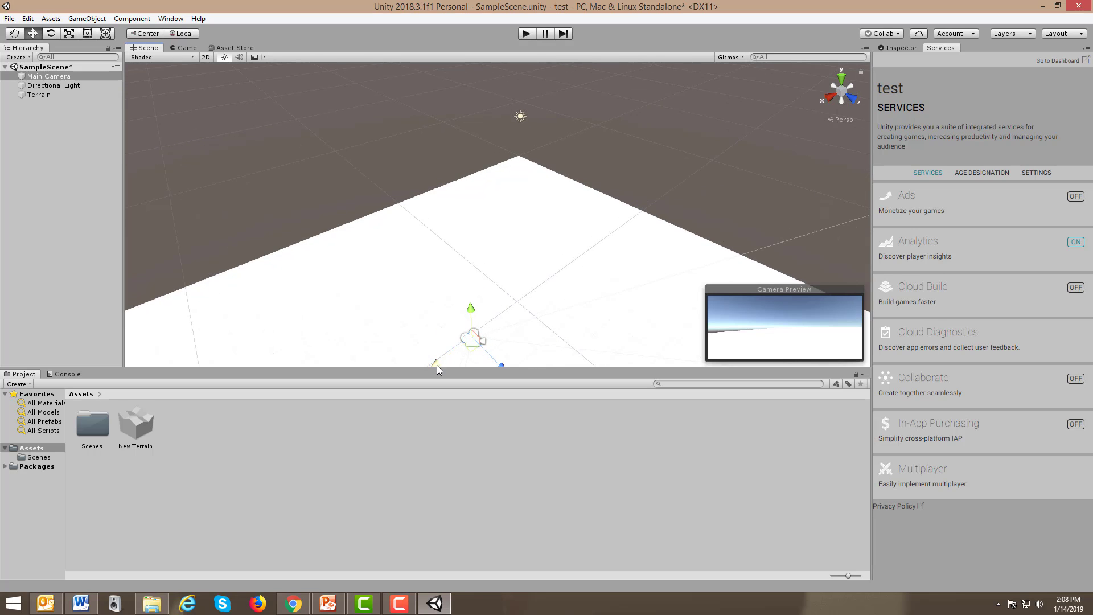
pyautogui.moveTo(436, 362); pyautogui.dragTo(491, 330)
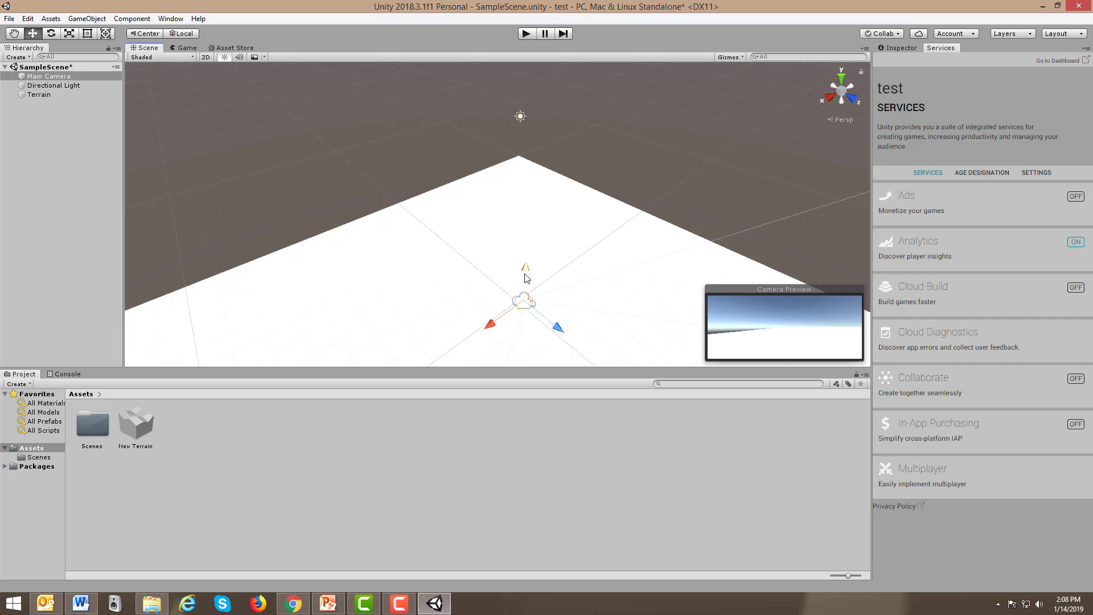
pyautogui.moveTo(527, 272); pyautogui.dragTo(531, 169)
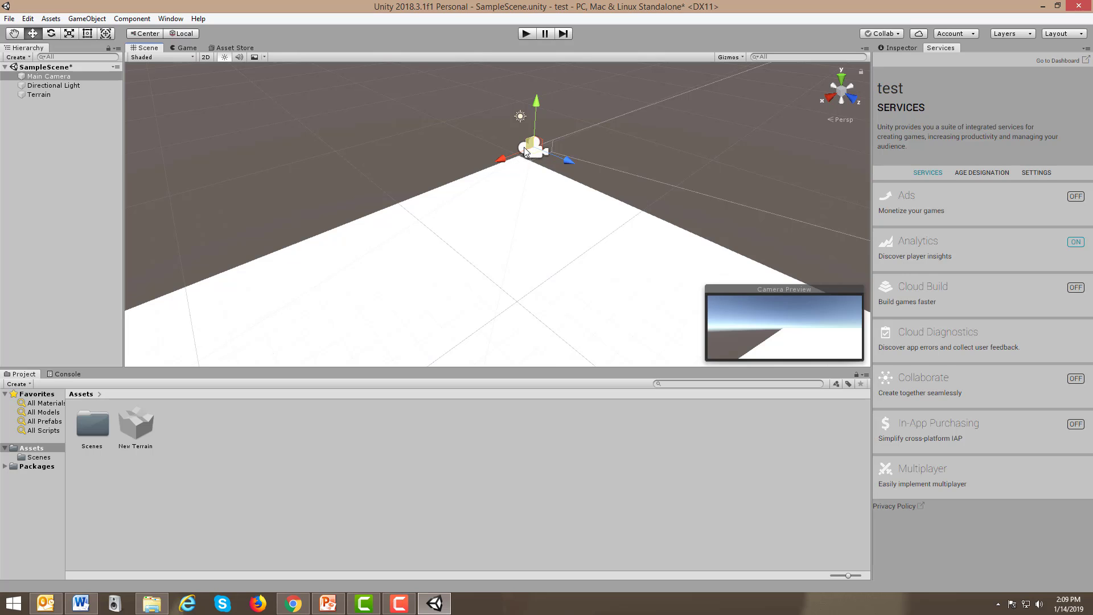
# Step: Rotate the Main Camera about its vertical axis to face the terrain's corner, and lower it closer to the ground
pyautogui.click(50, 34)
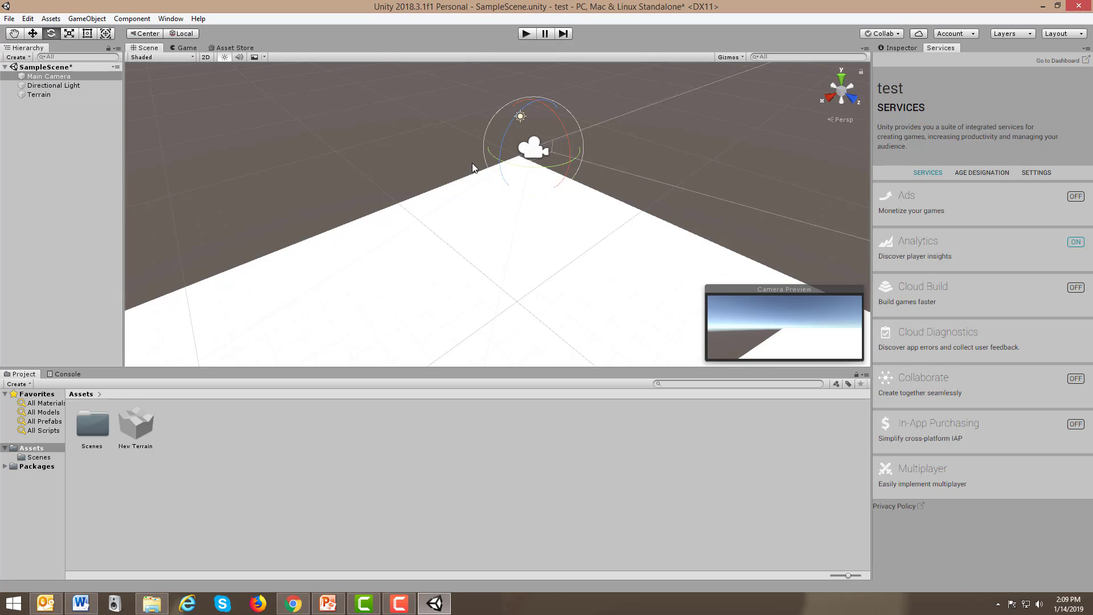
pyautogui.moveTo(510, 167); pyautogui.dragTo(743, 91)
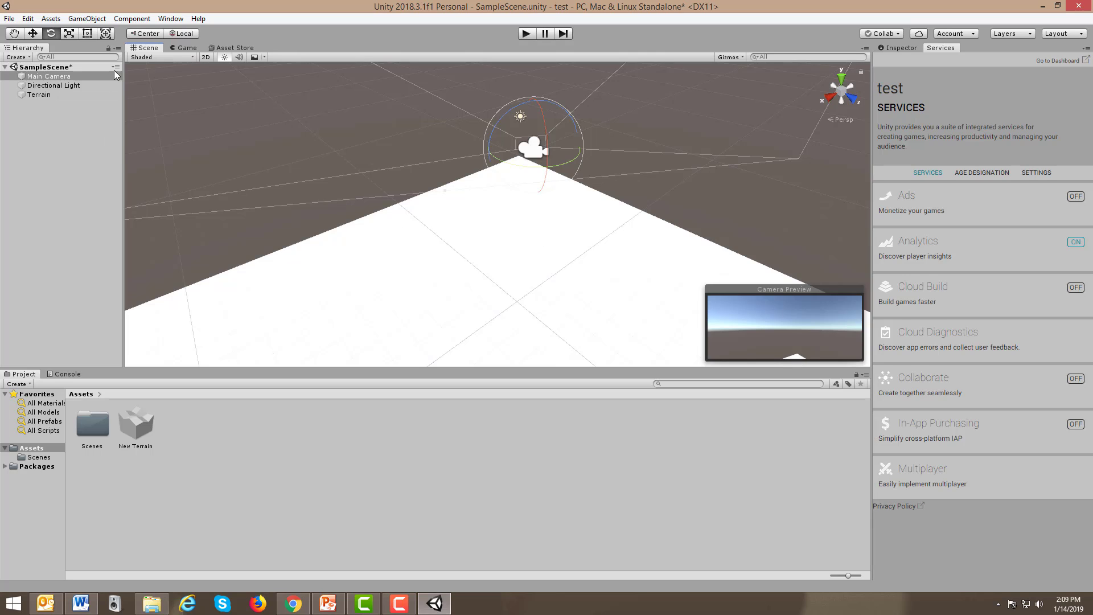
pyautogui.click(33, 33)
pyautogui.moveTo(536, 106); pyautogui.dragTo(551, 173)
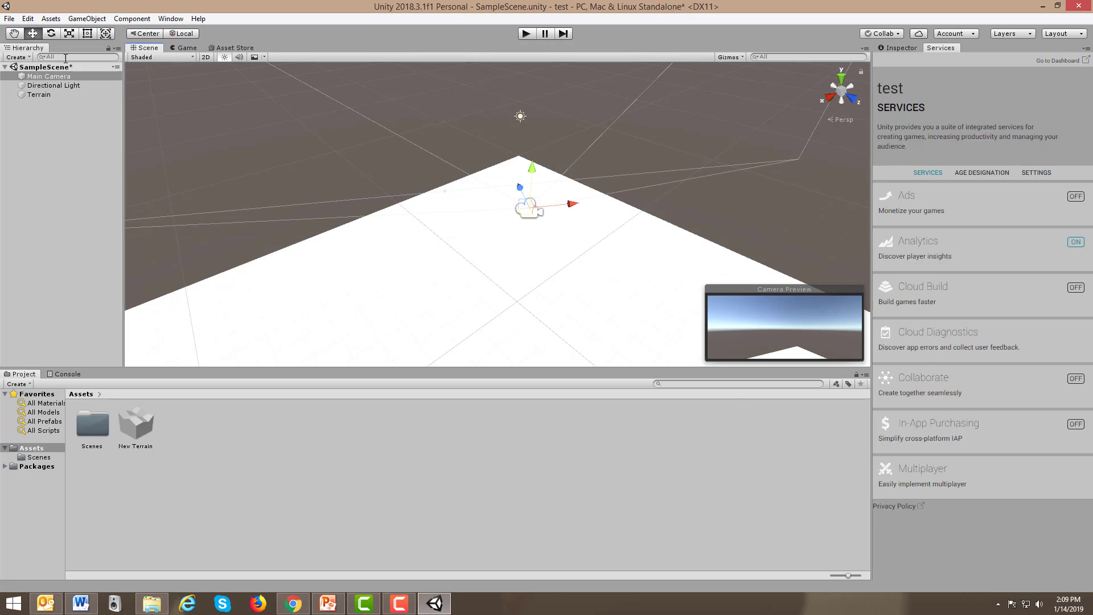
# Step: Tilt the Main Camera downward so the terrain's corner fills more of its preview
pyautogui.click(50, 33)
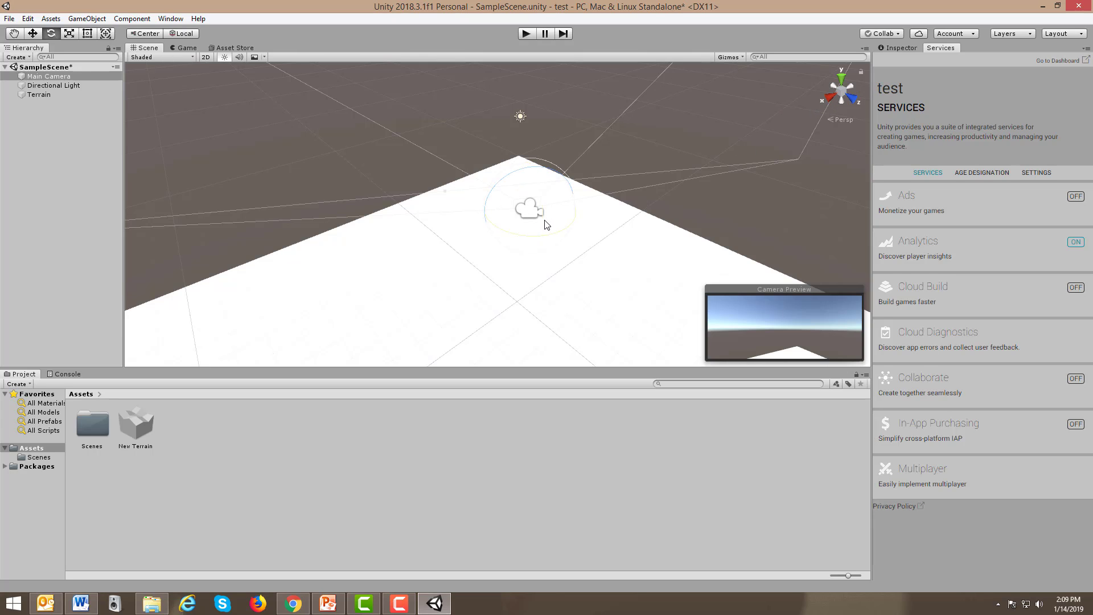
pyautogui.moveTo(547, 224); pyautogui.dragTo(536, 174)
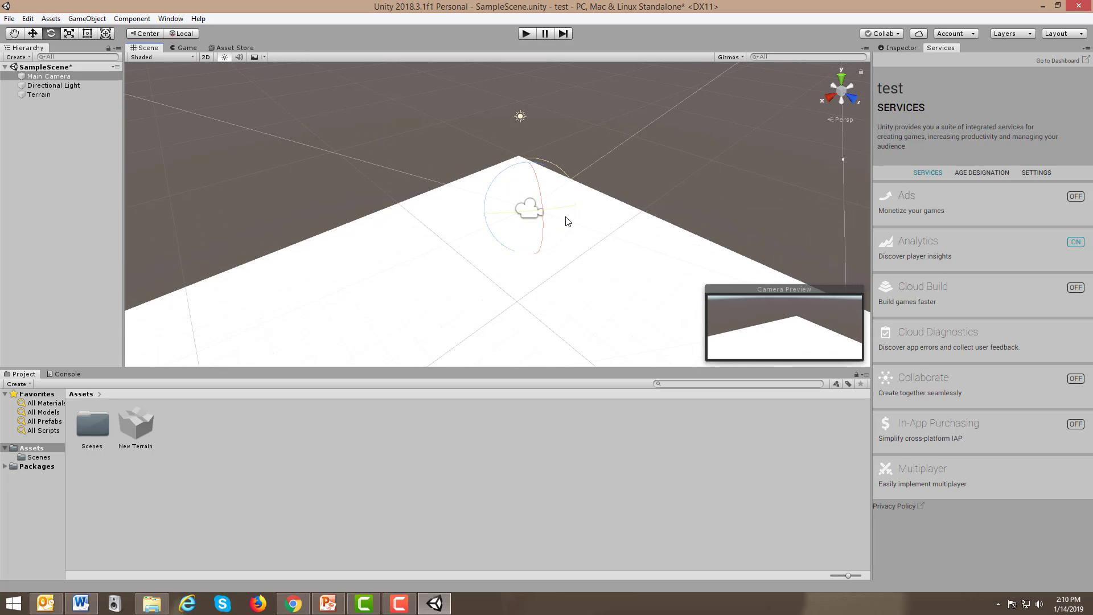
# Step: Fine-tune the Main Camera's rotation to centre the terrain's far corner in its preview, and lower the camera slightly towards the ground
pyautogui.moveTo(565, 213)
pyautogui.mouseDown()
pyautogui.moveTo(541, 213)
pyautogui.moveTo(556, 215)
pyautogui.mouseUp()
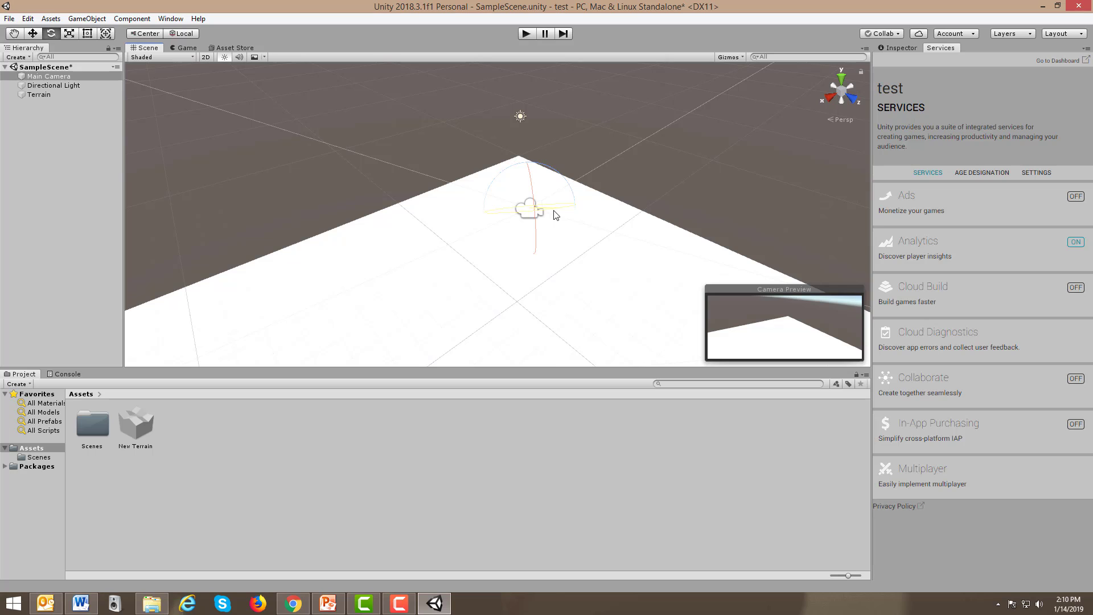
pyautogui.moveTo(556, 214); pyautogui.dragTo(575, 202)
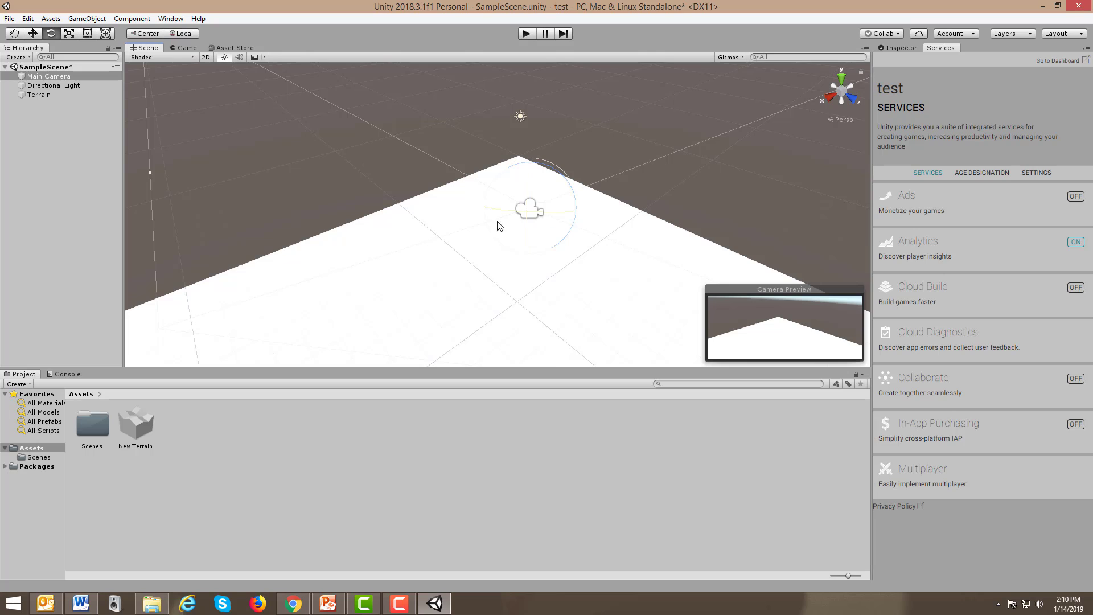
pyautogui.click(67, 35)
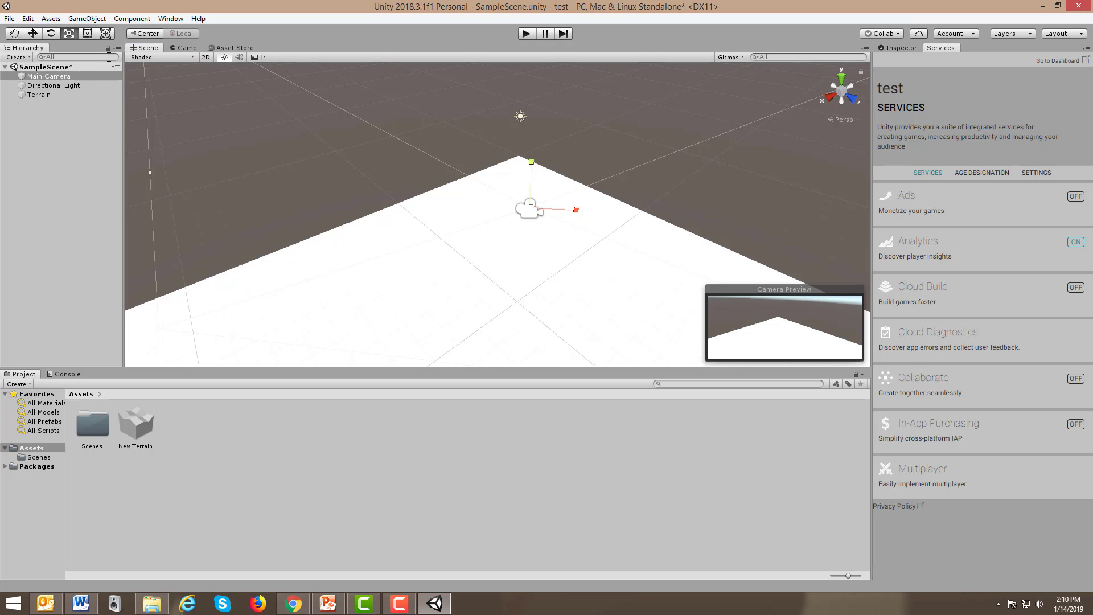
pyautogui.click(33, 35)
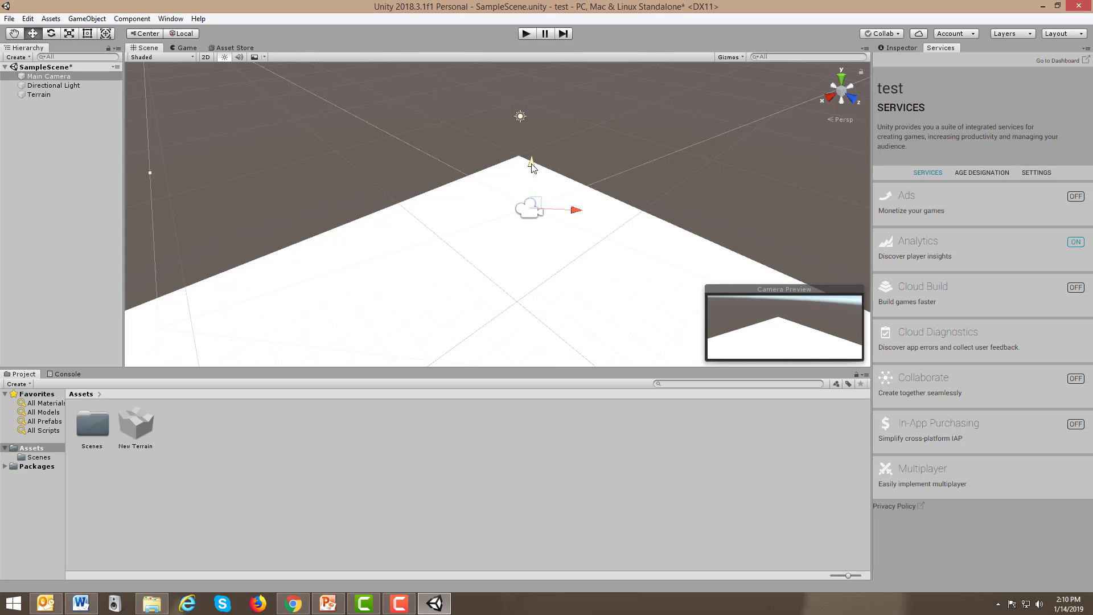
pyautogui.moveTo(531, 167); pyautogui.dragTo(529, 205)
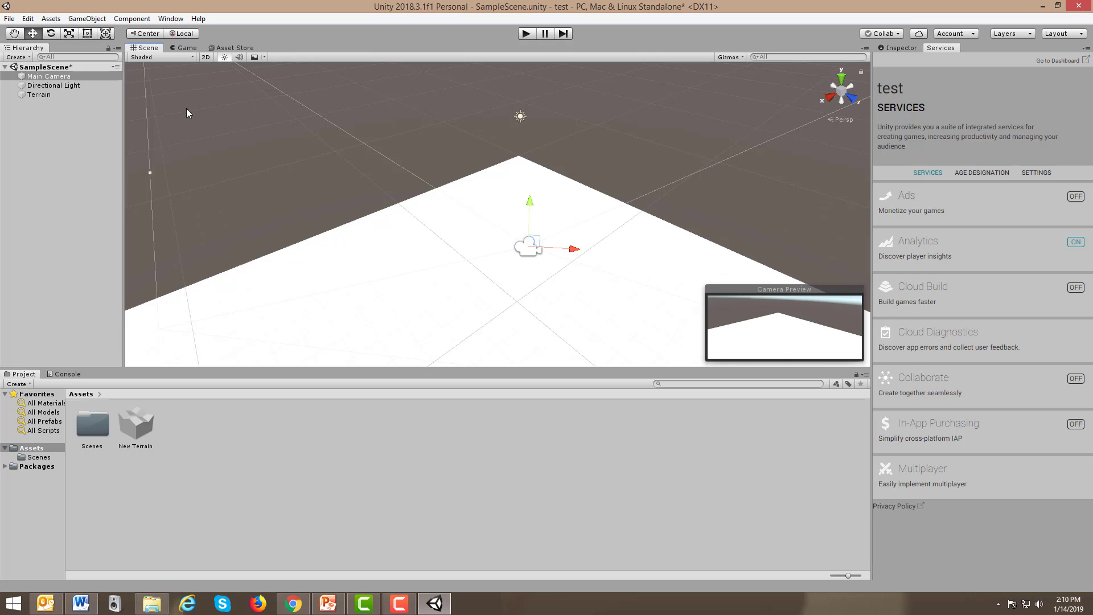
# Step: Check the camera's view of the terrain in the Game view, running and stopping Play mode
pyautogui.click(185, 49)
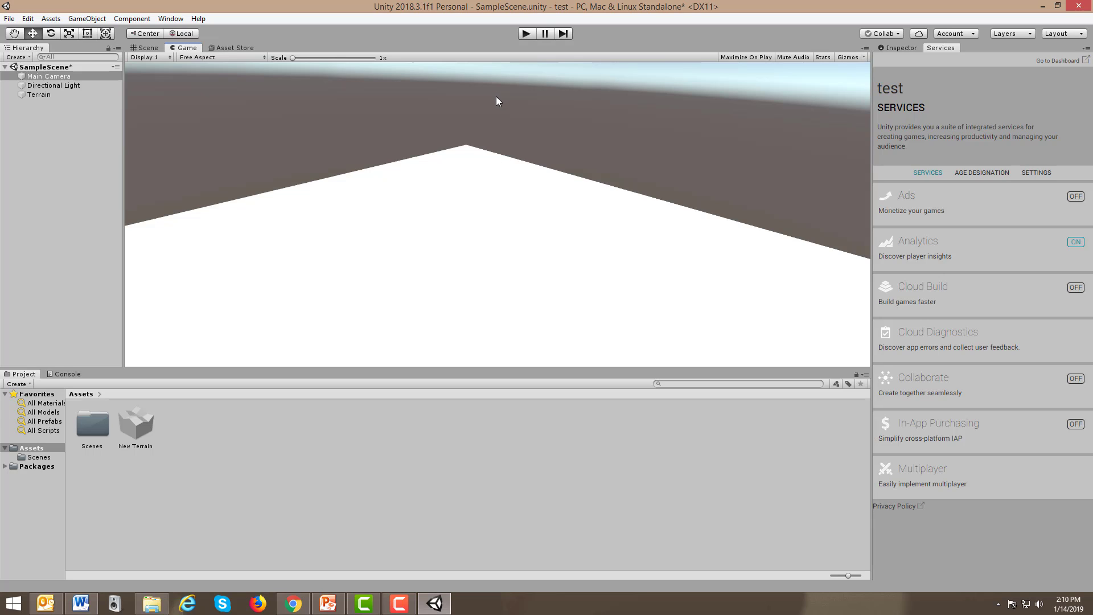
pyautogui.click(525, 35)
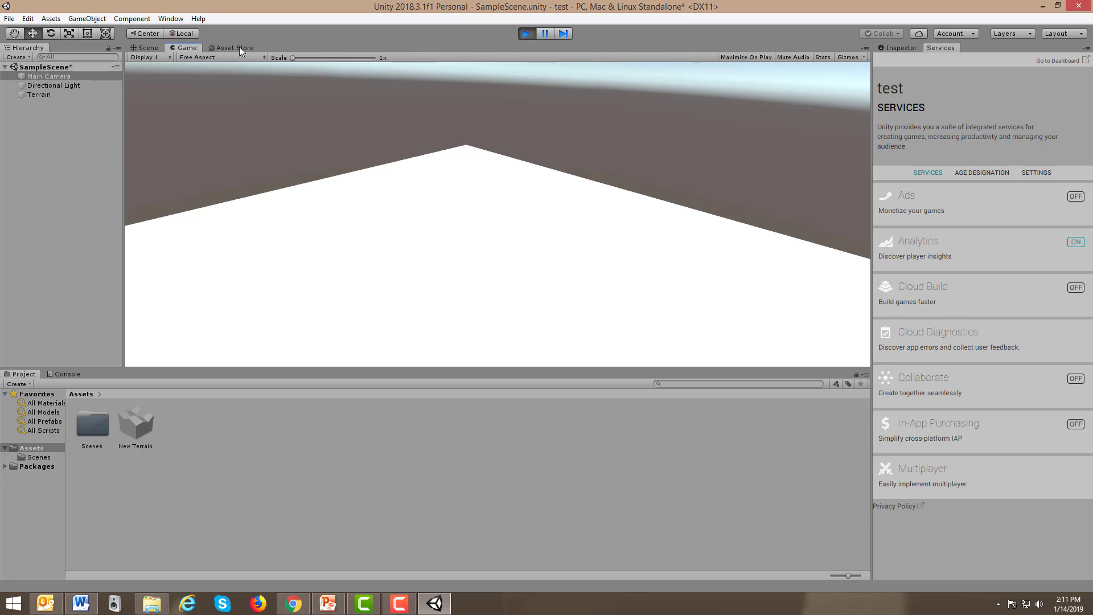
pyautogui.click(525, 34)
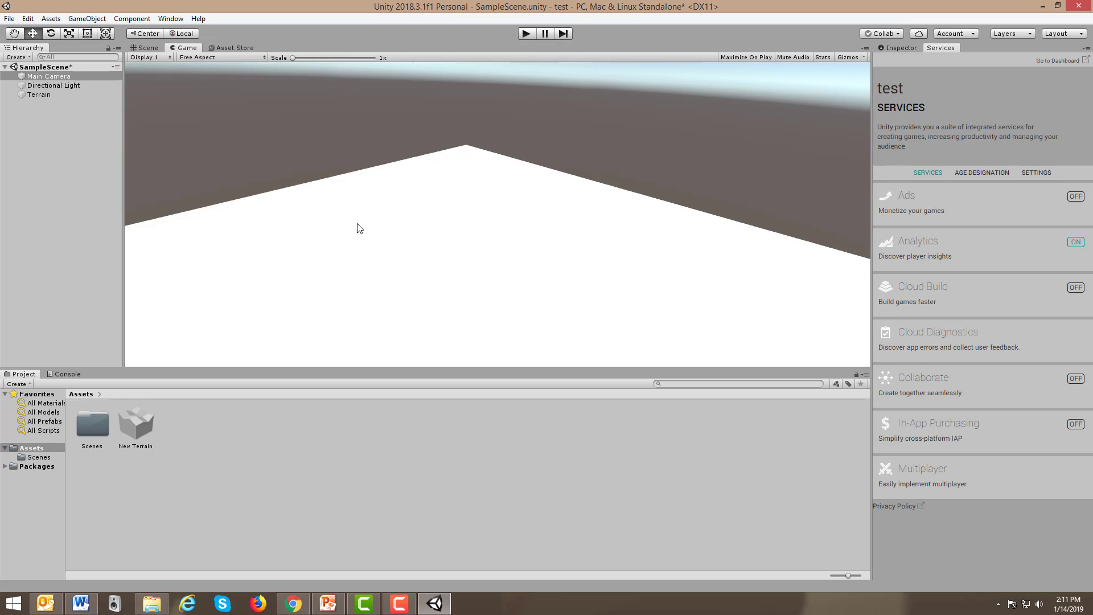
# Step: Add a Capsule 3D object to the scene and set its Y position to 10
pyautogui.click(86, 18)
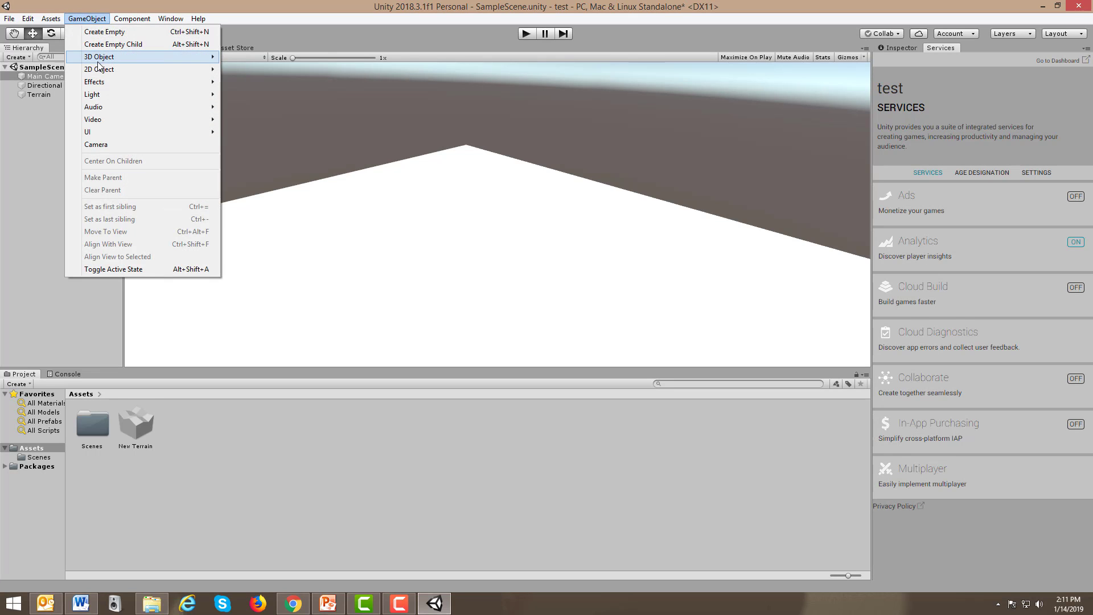
pyautogui.moveTo(162, 57)
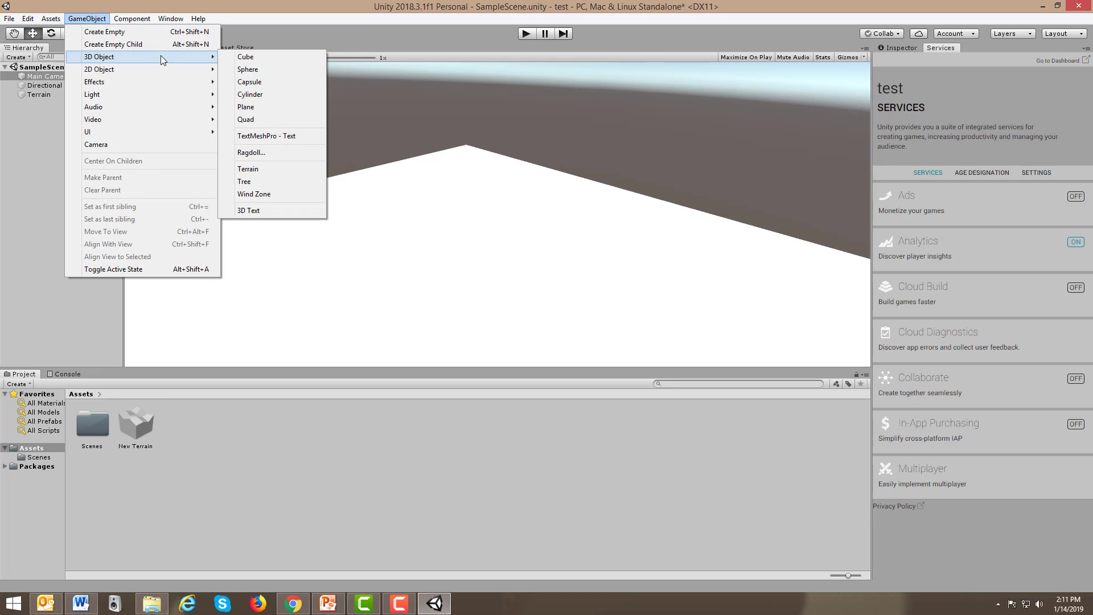
pyautogui.click(250, 84)
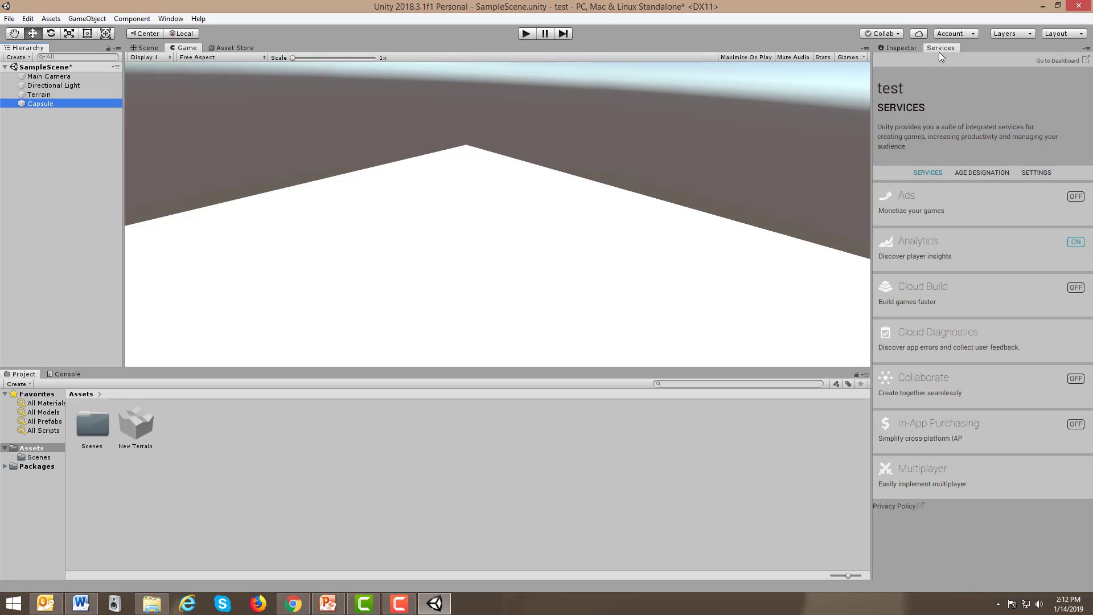
pyautogui.click(907, 50)
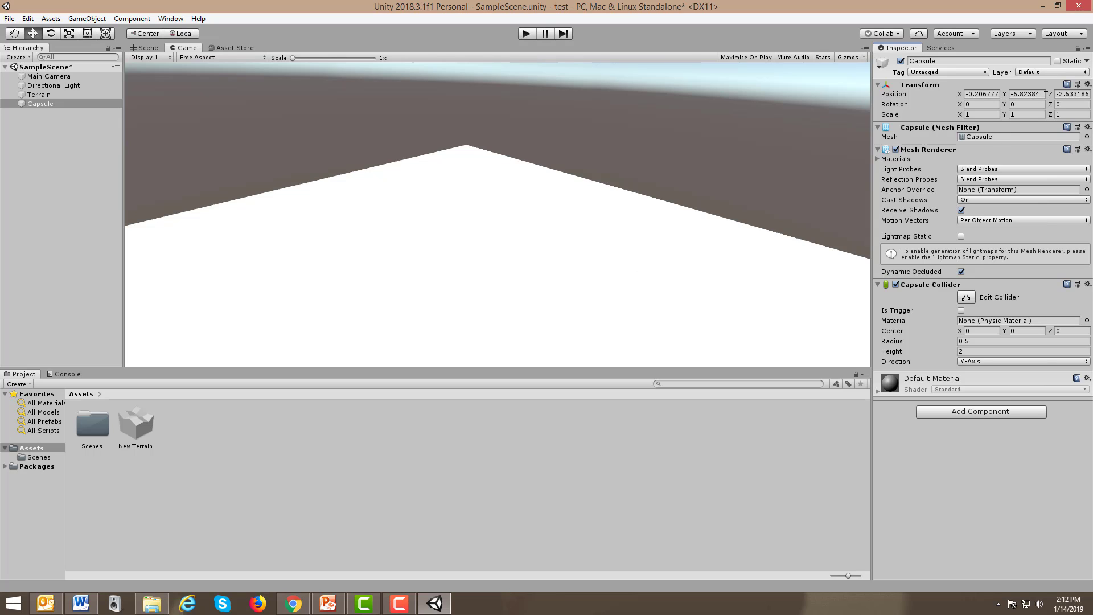
pyautogui.moveTo(1044, 96); pyautogui.dragTo(1002, 99)
pyautogui.write('10')
# Step: Inspect the scene objects and frame the capsule in the Scene view to see where it sits relative to the terrain
pyautogui.click(149, 49)
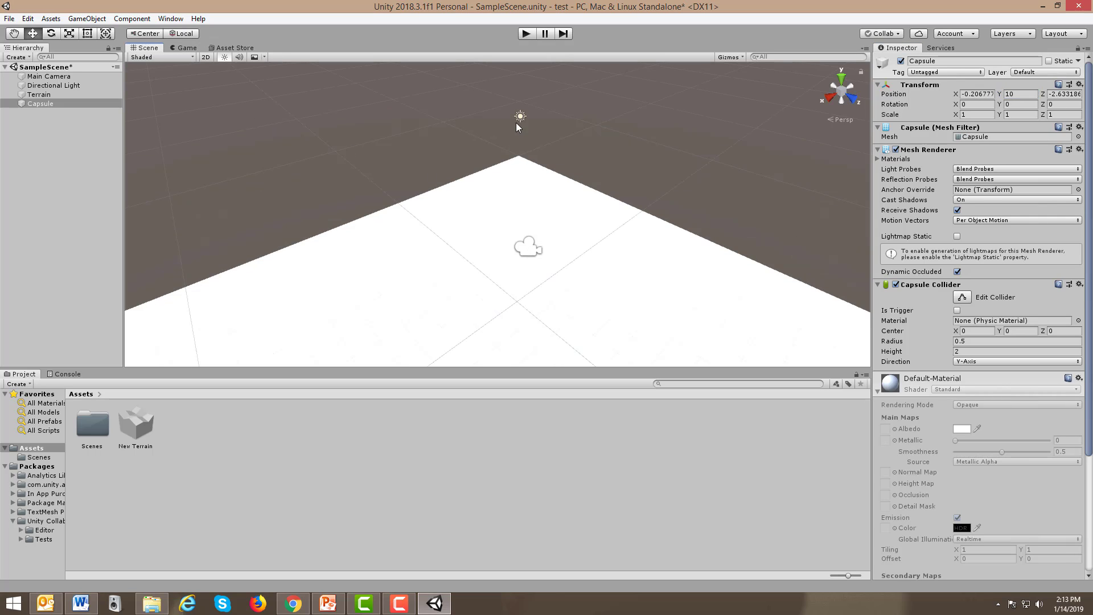
pyautogui.click(39, 95)
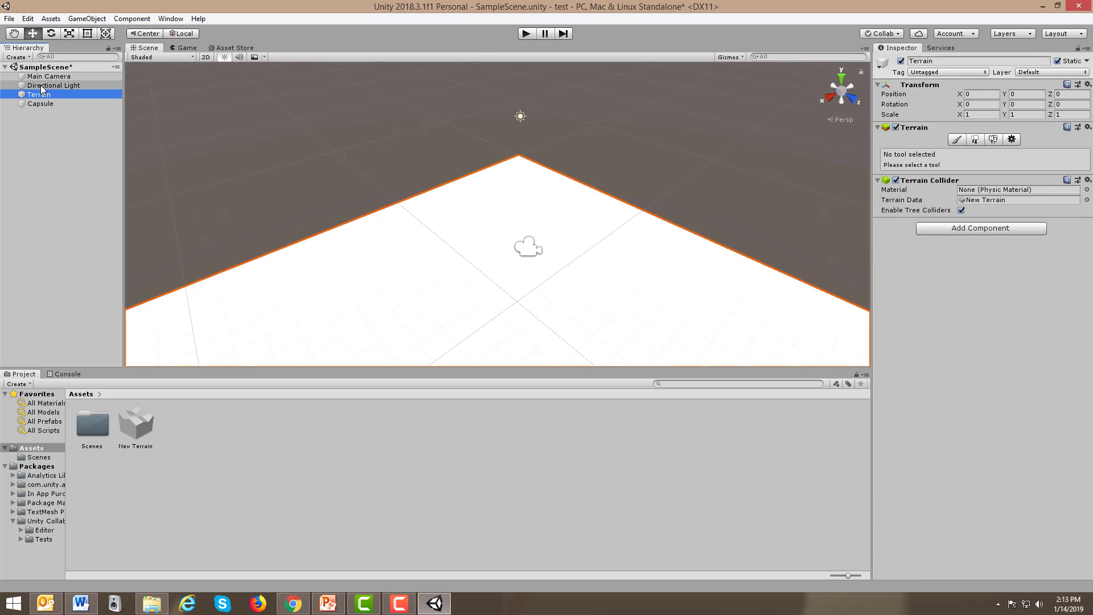
pyautogui.click(46, 77)
pyautogui.click(44, 87)
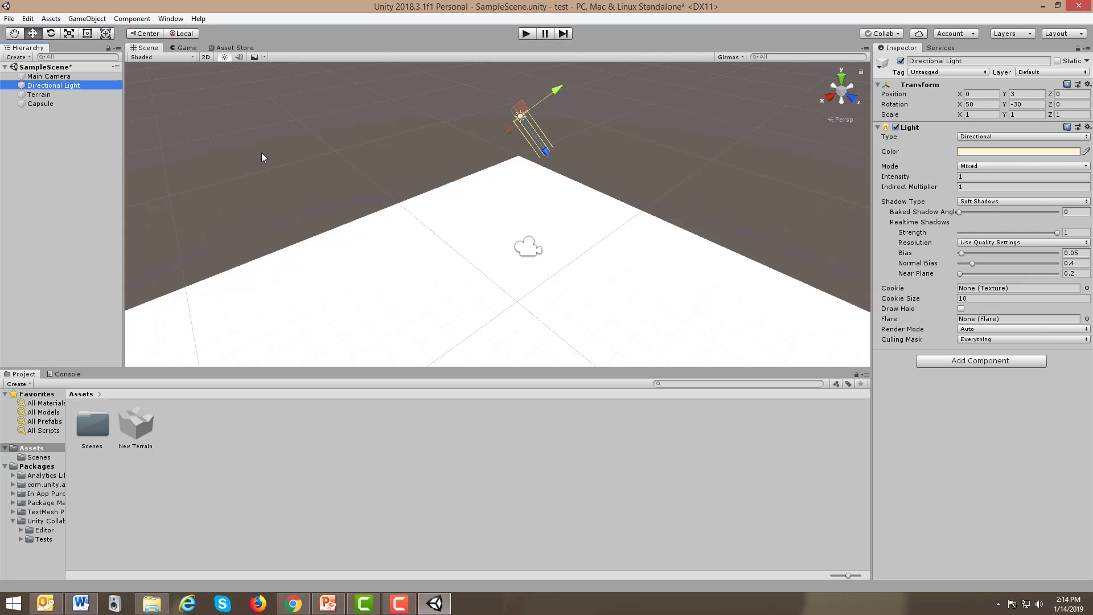
pyautogui.click(50, 105)
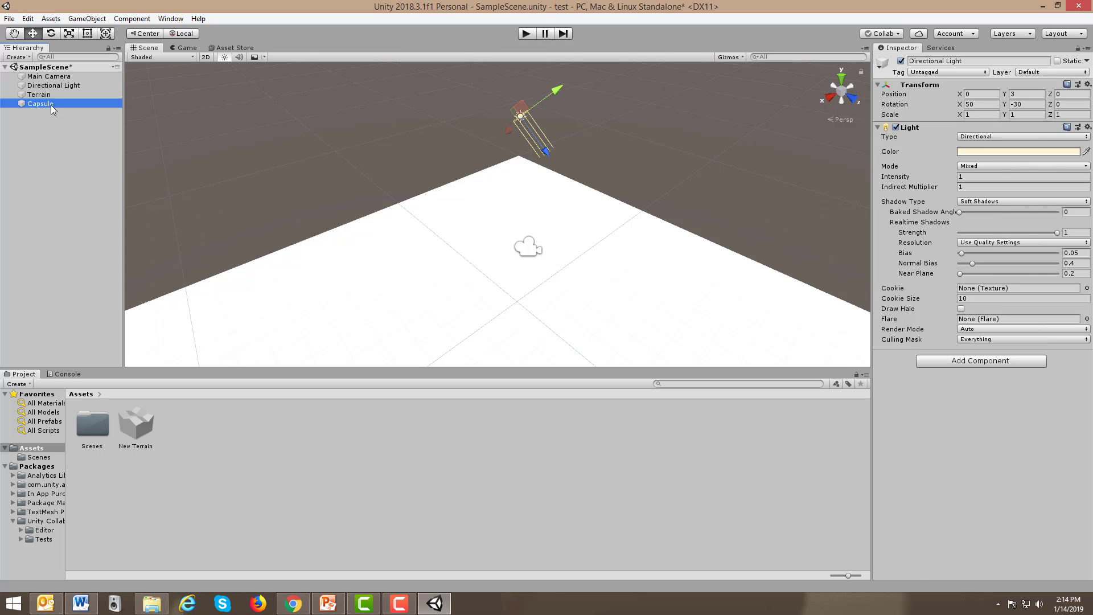
pyautogui.doubleClick(50, 105)
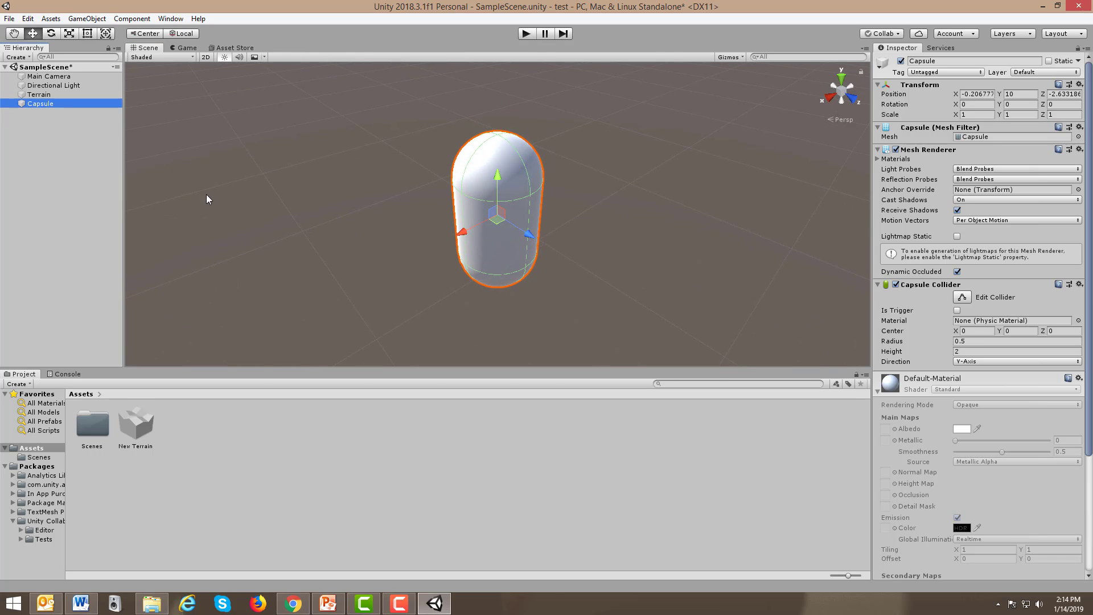
pyautogui.scroll(-5, 206, 193)
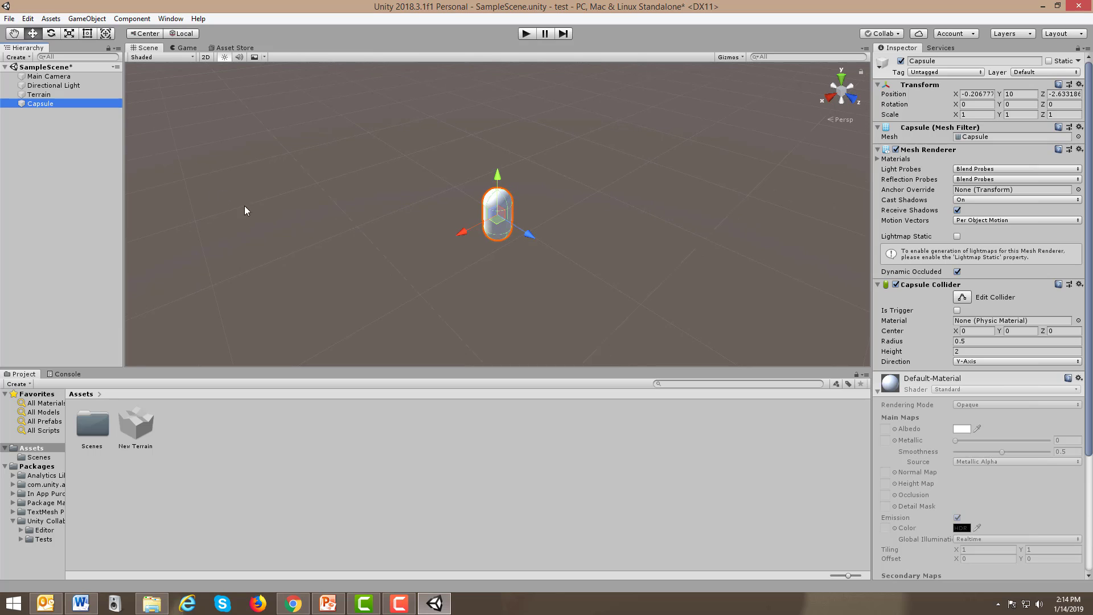
pyautogui.moveTo(271, 271); pyautogui.dragTo(271, 166, button='middle')
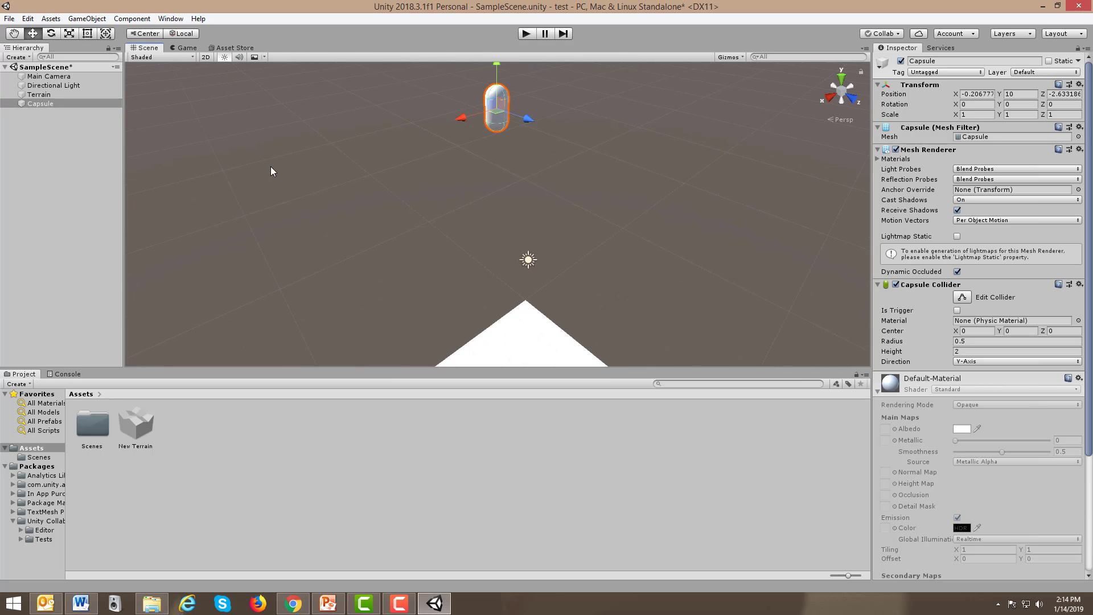
pyautogui.scroll(-5, 271, 166)
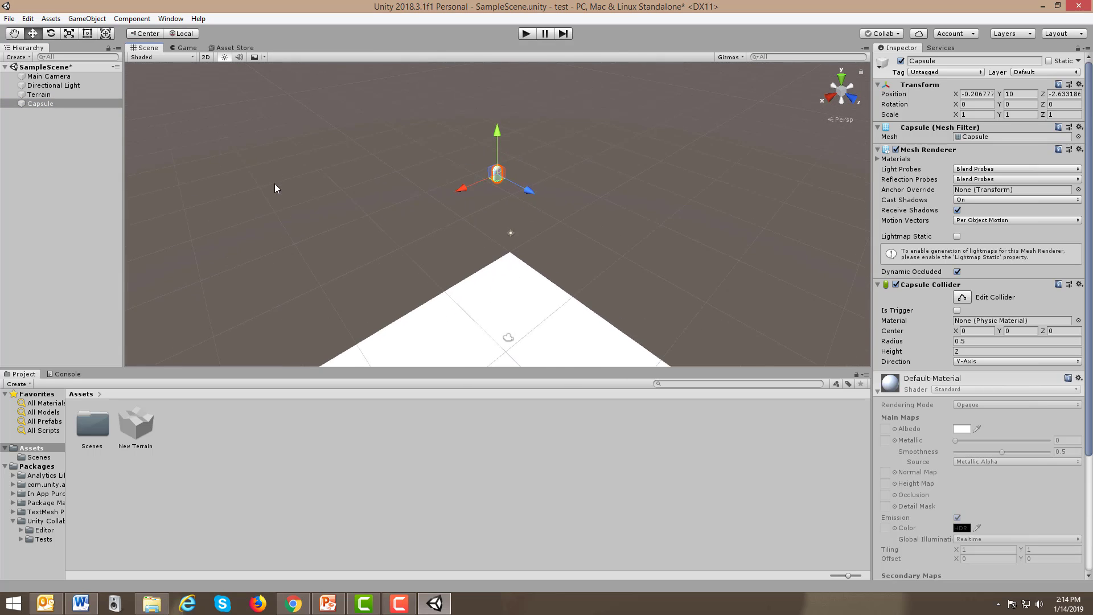
pyautogui.scroll(-5, 275, 185)
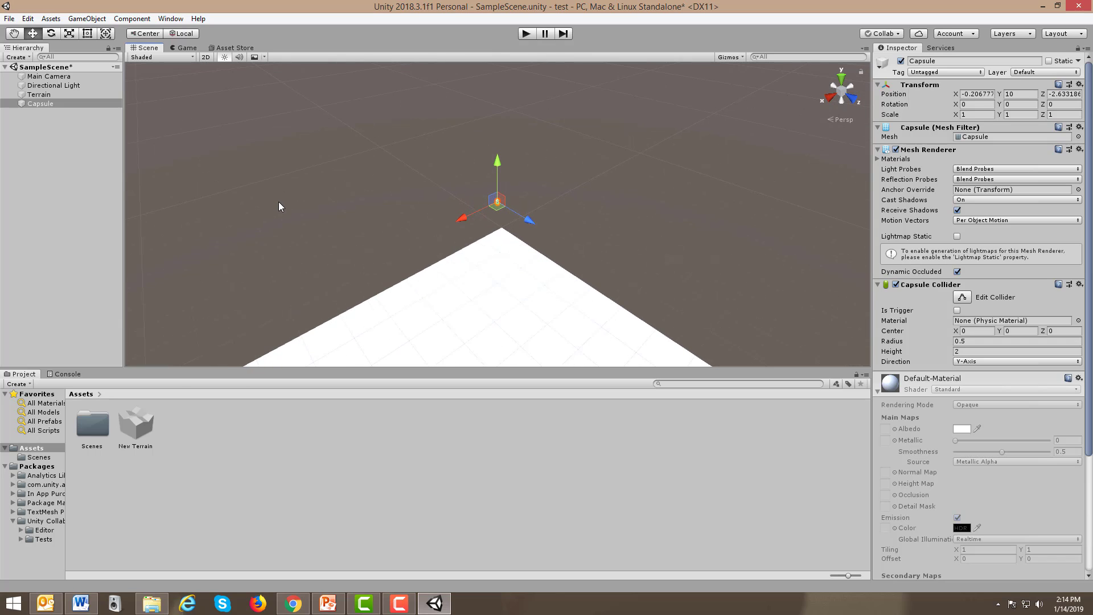
pyautogui.scroll(-3, 278, 201)
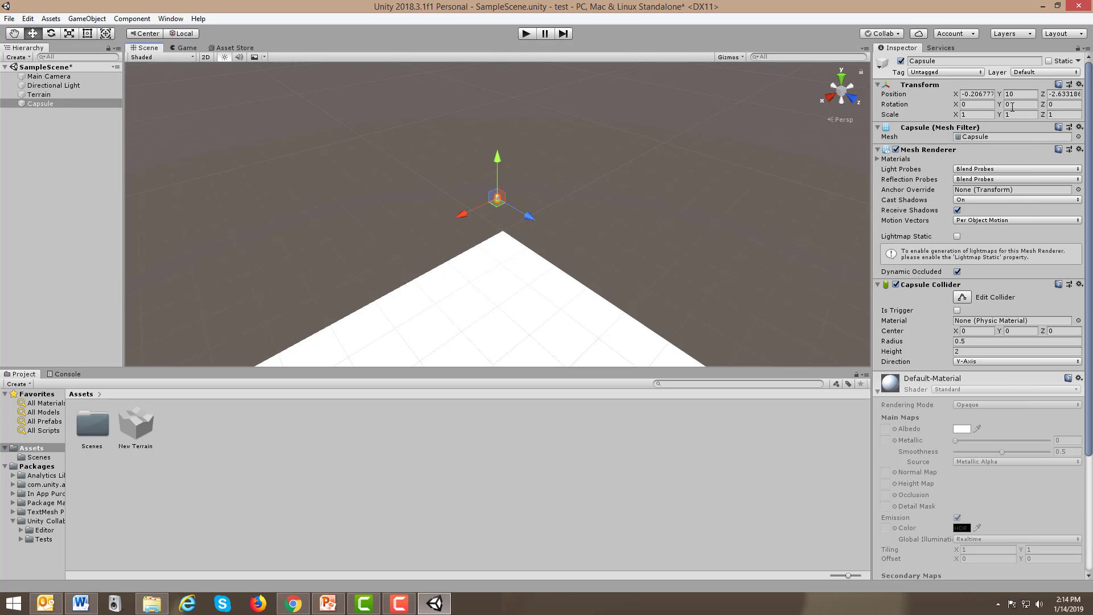
# Step: Set the capsule's X and Z positions to 10
pyautogui.click(962, 93)
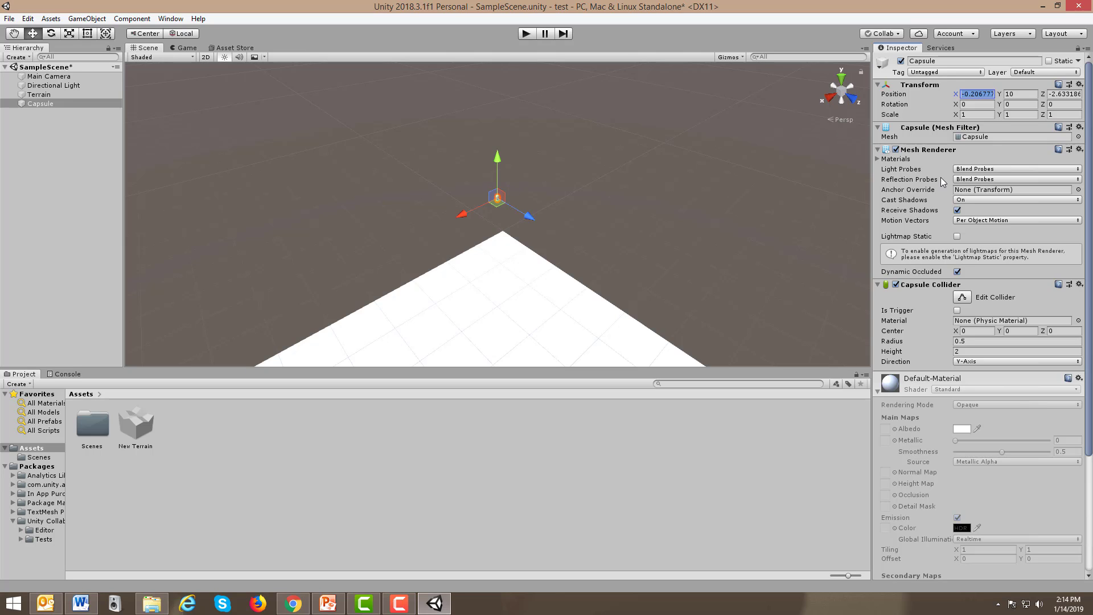
pyautogui.write('10')
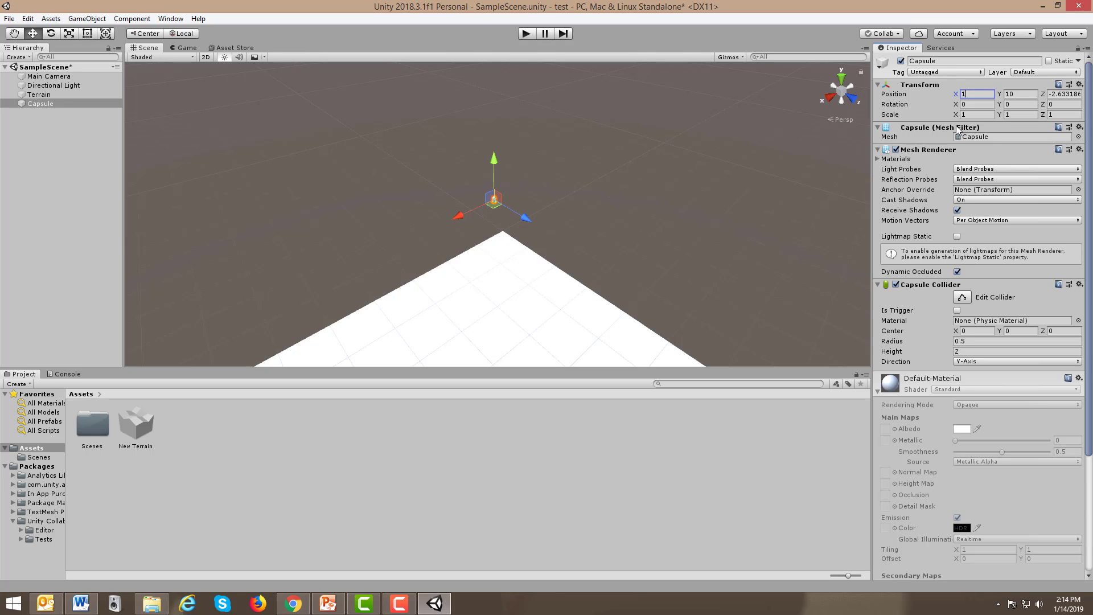
pyautogui.click(1051, 95)
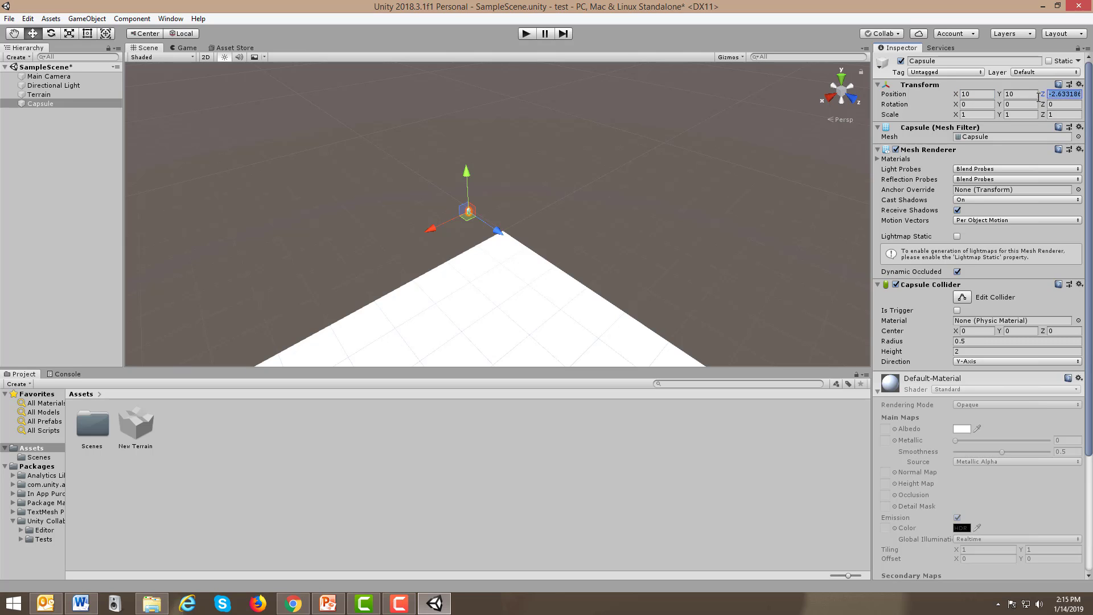
pyautogui.write('10')
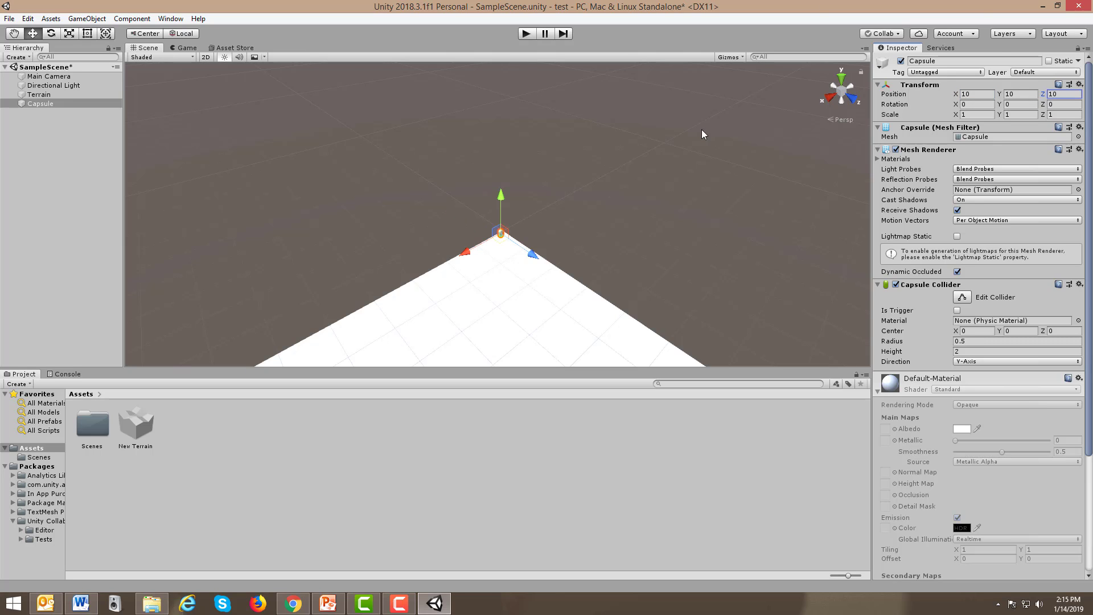
# Step: Move the capsule over the terrain to about X 25.5 and Z 31.1, and check it in the Game view
pyautogui.moveTo(638, 205); pyautogui.dragTo(553, 166, button='right')
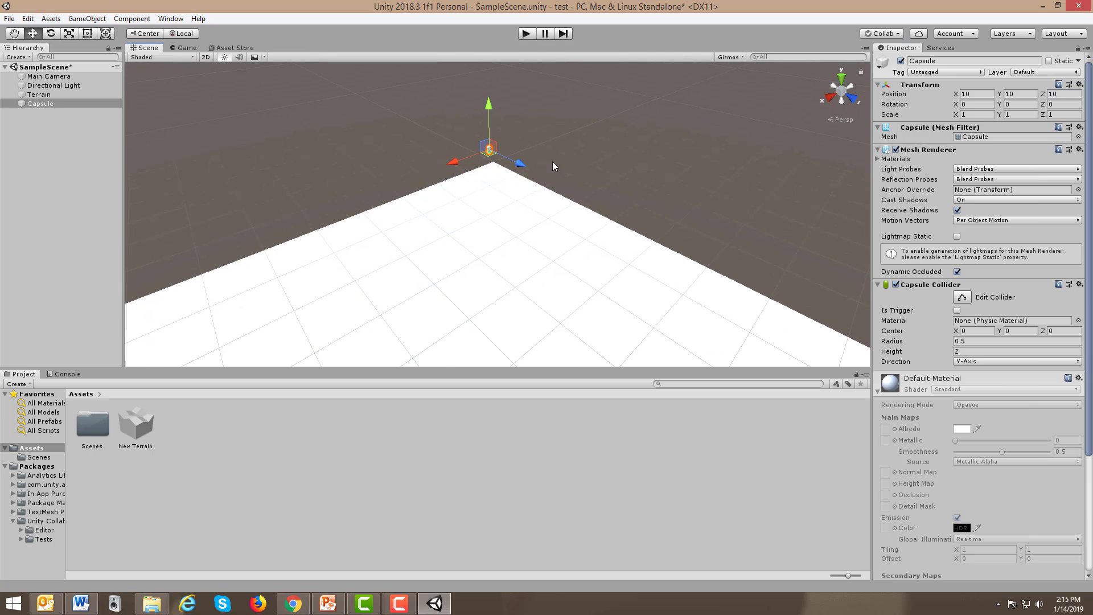
pyautogui.moveTo(520, 165); pyautogui.dragTo(524, 224)
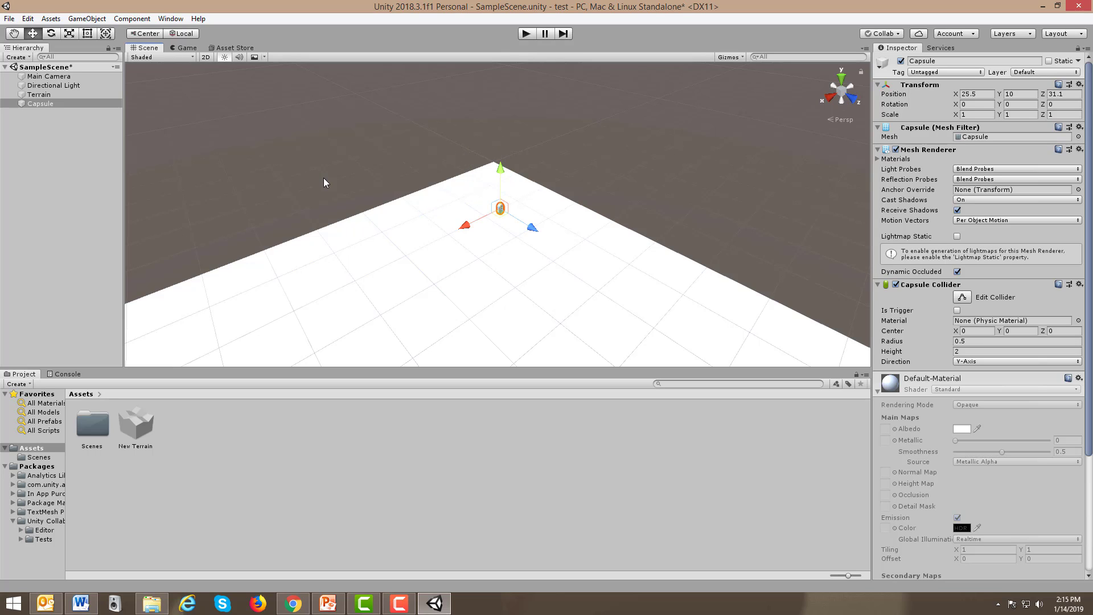
pyautogui.click(187, 49)
pyautogui.click(148, 49)
# Step: Locate the Main Camera and move the capsule close to it near the terrain's corner, at about X 13.23 and Z 15.11
pyautogui.scroll(-4, 460, 249)
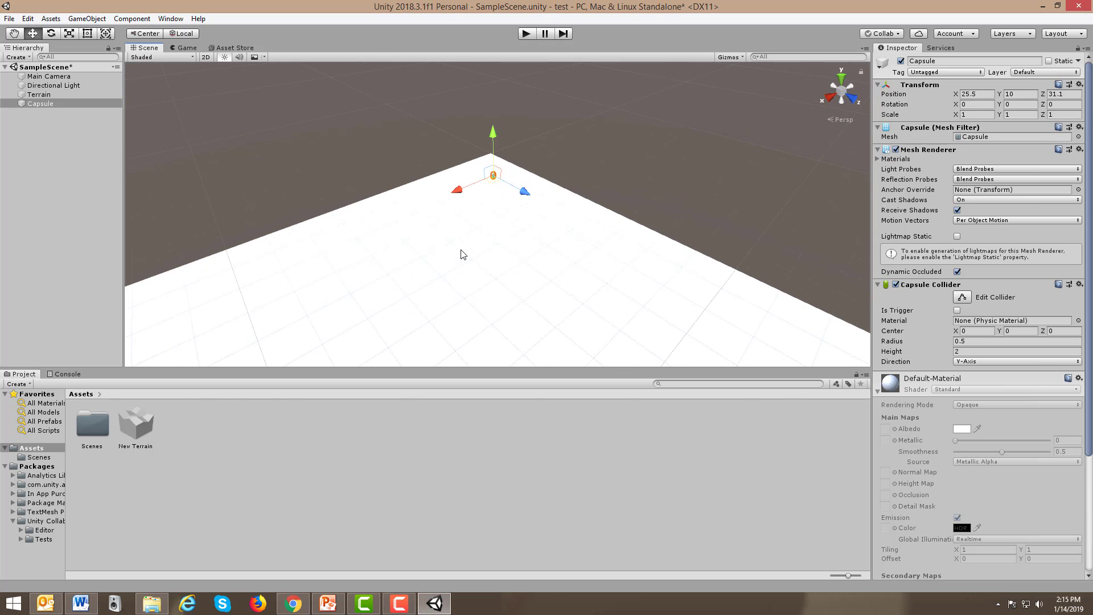
pyautogui.click(49, 78)
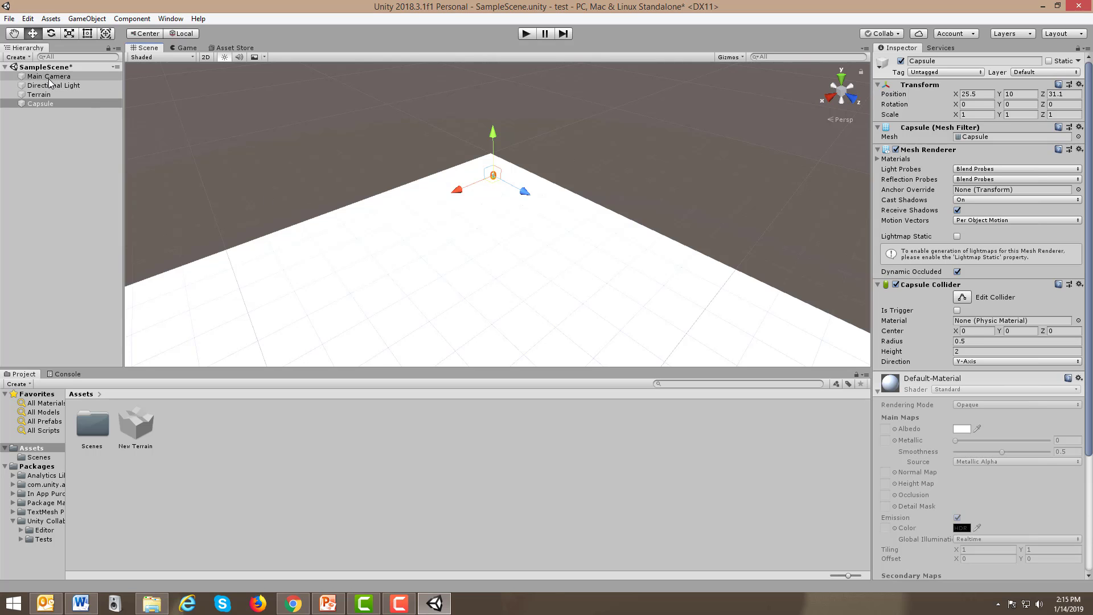
pyautogui.doubleClick(48, 77)
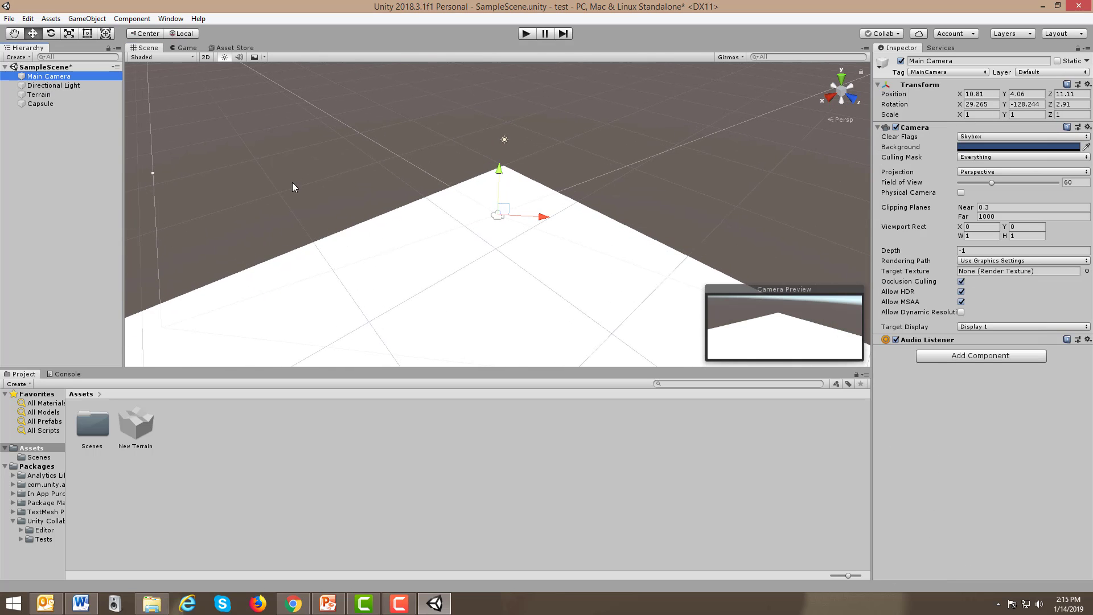
pyautogui.middleClick(462, 259)
pyautogui.moveTo(462, 259)
pyautogui.mouseDown(button='middle')
pyautogui.moveTo(432, 114)
pyautogui.moveTo(427, 146)
pyautogui.moveTo(449, 259)
pyautogui.moveTo(462, 259)
pyautogui.mouseUp(button='middle')
pyautogui.scroll(-3, 482, 238)
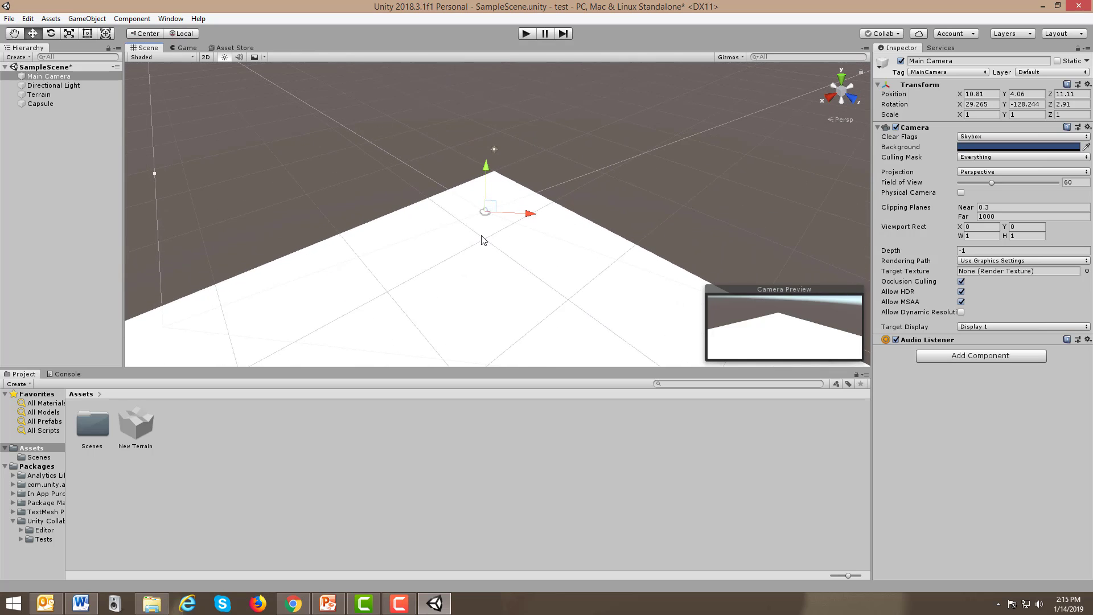
pyautogui.scroll(-1, 483, 239)
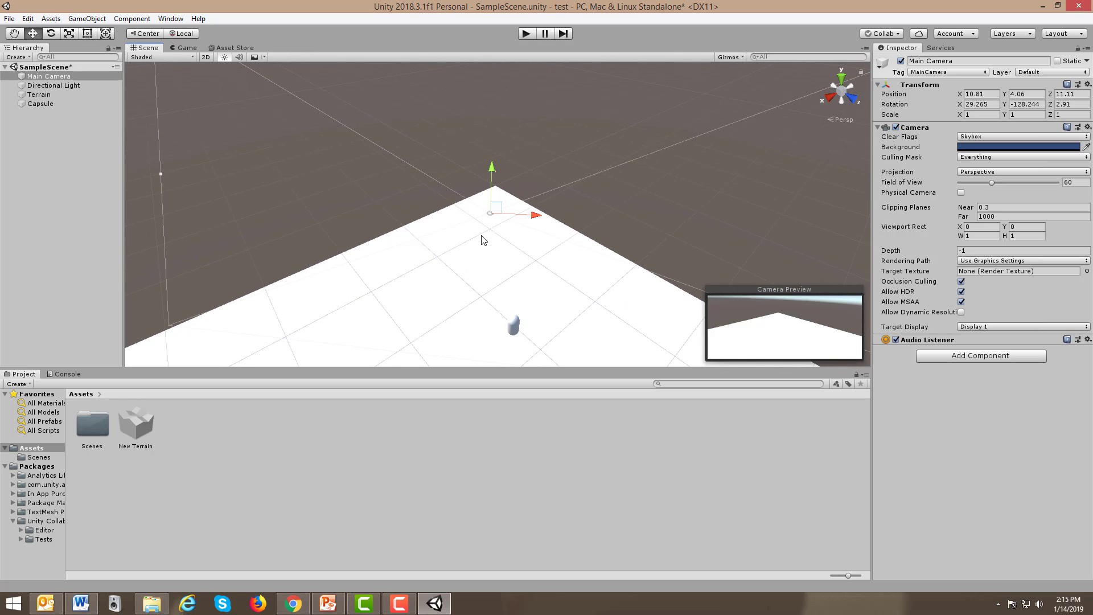
pyautogui.click(514, 328)
pyautogui.moveTo(545, 354); pyautogui.dragTo(467, 222)
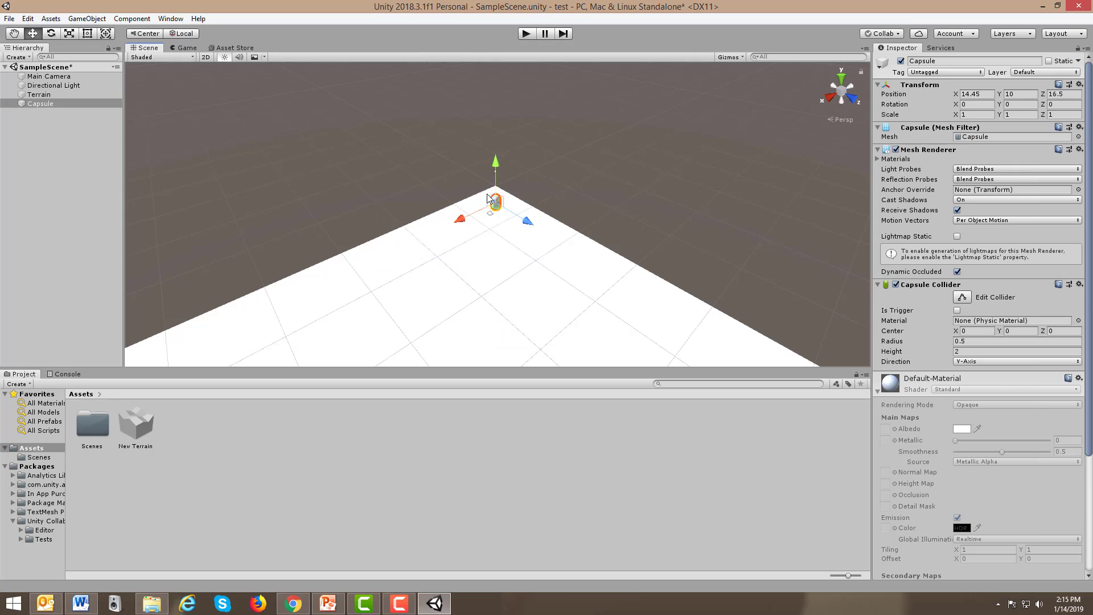
pyautogui.moveTo(532, 227); pyautogui.dragTo(524, 219)
pyautogui.moveTo(453, 219); pyautogui.dragTo(462, 217)
# Step: Lower the capsule to about Y 1.58 and move it to about X 5.6, Z 5.57 so that it appears in the Game view
pyautogui.click(490, 214)
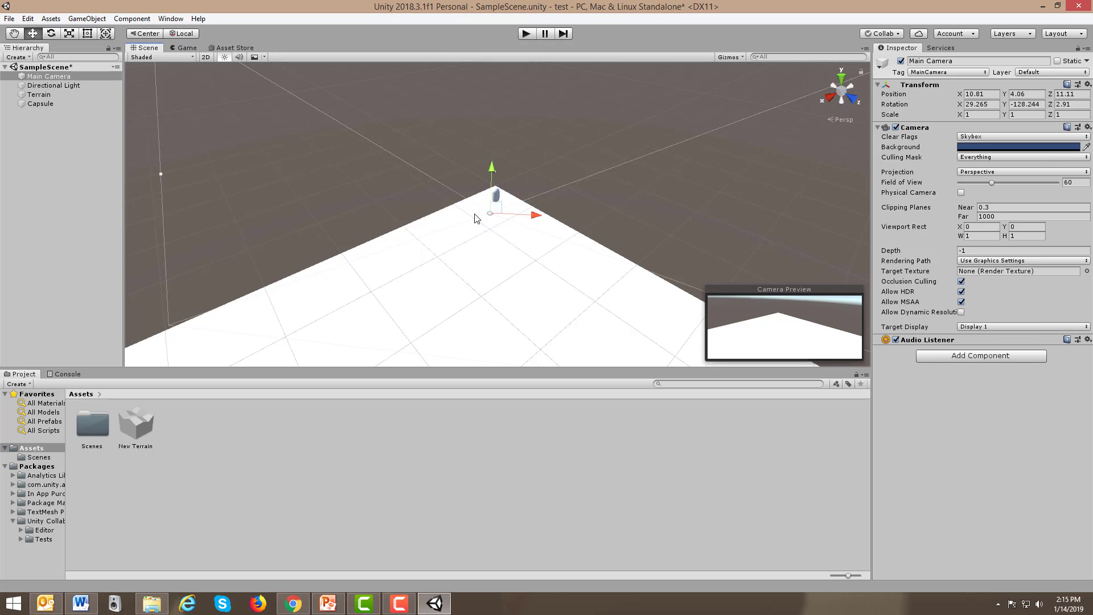
pyautogui.click(495, 197)
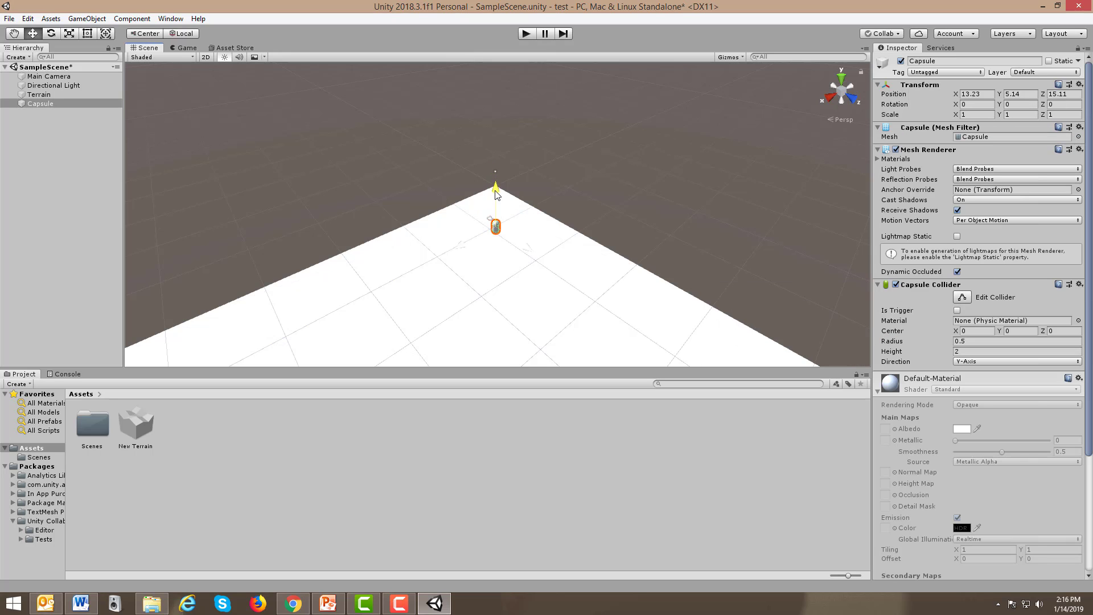
pyautogui.moveTo(495, 193)
pyautogui.mouseDown()
pyautogui.moveTo(495, 236)
pyautogui.moveTo(498, 180)
pyautogui.moveTo(503, 239)
pyautogui.moveTo(493, 175)
pyautogui.moveTo(493, 225)
pyautogui.moveTo(493, 213)
pyautogui.mouseUp()
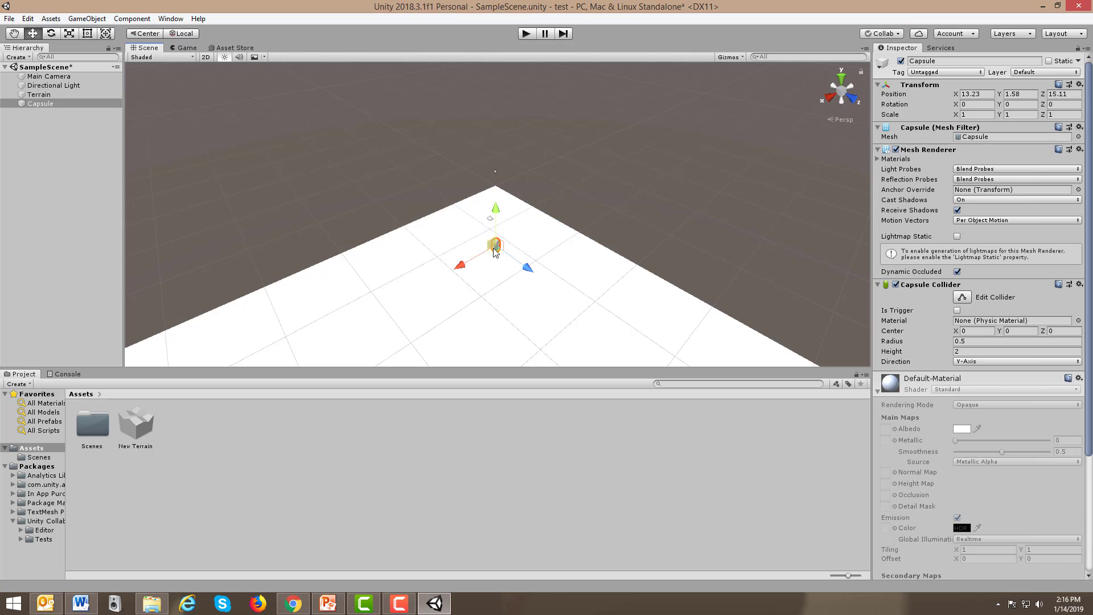
pyautogui.moveTo(488, 256); pyautogui.dragTo(520, 237)
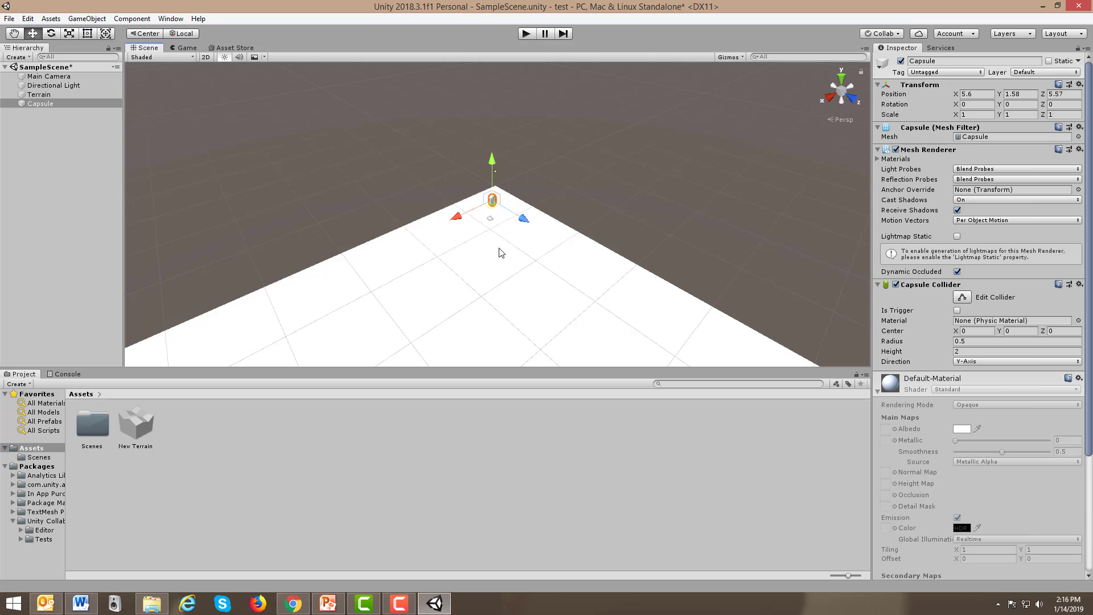
pyautogui.click(174, 49)
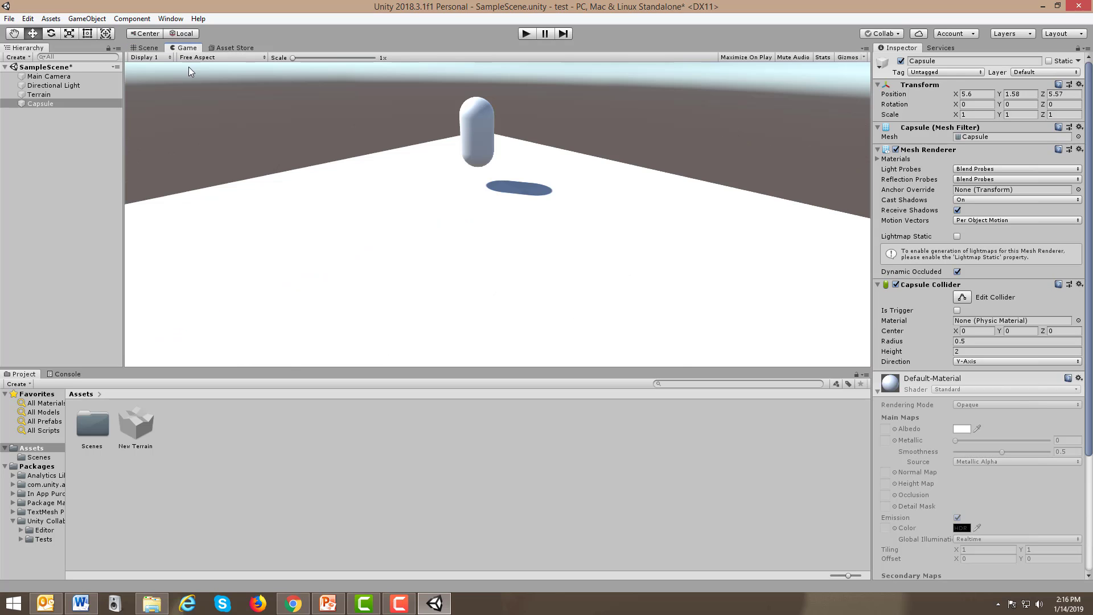